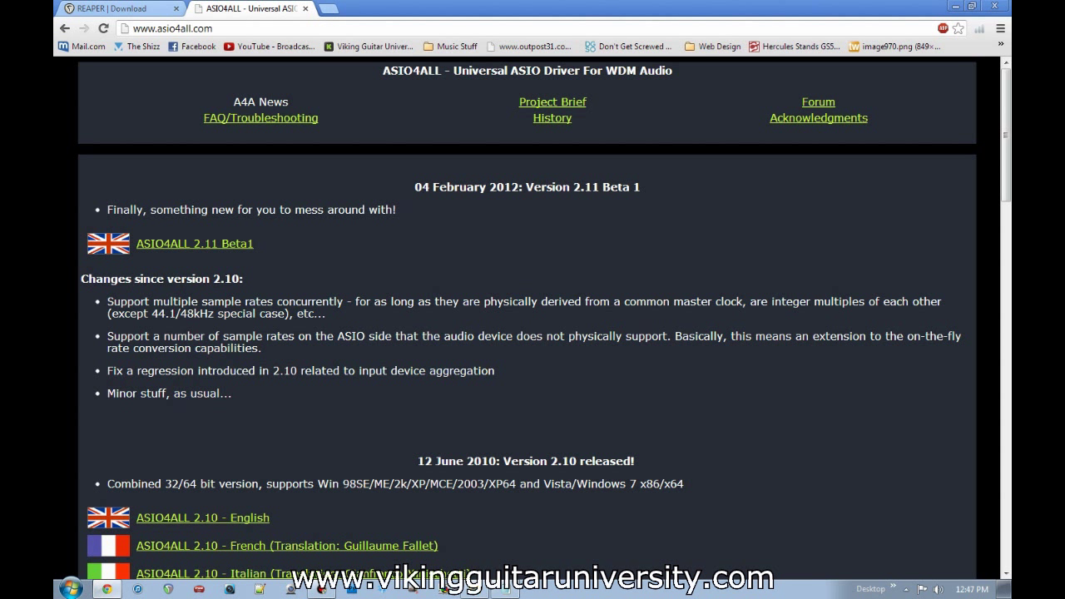
click(349, 28)
text(www.)
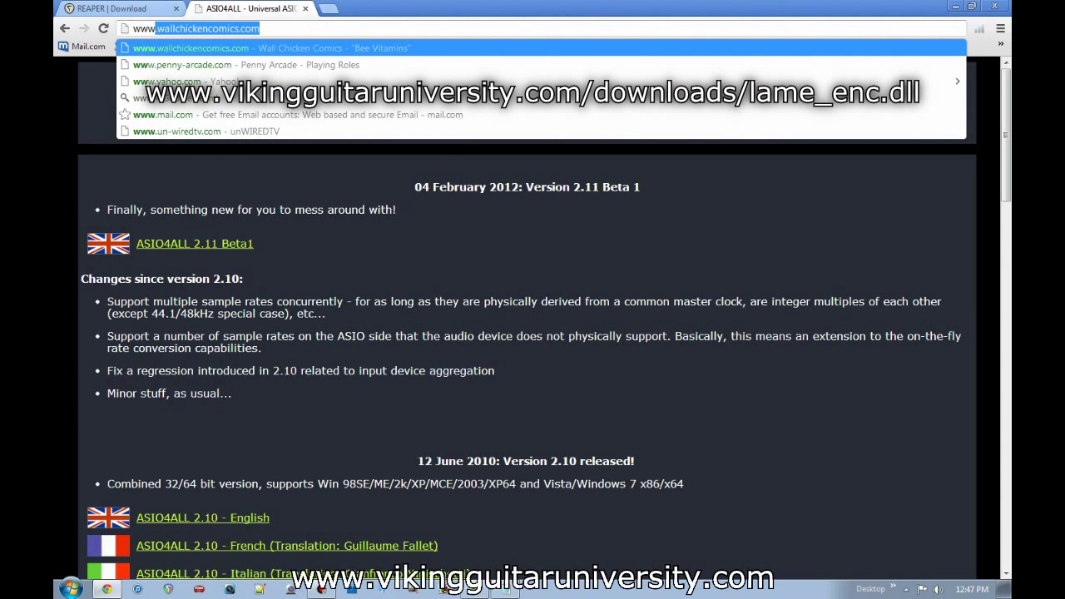
text(vikingguitar)
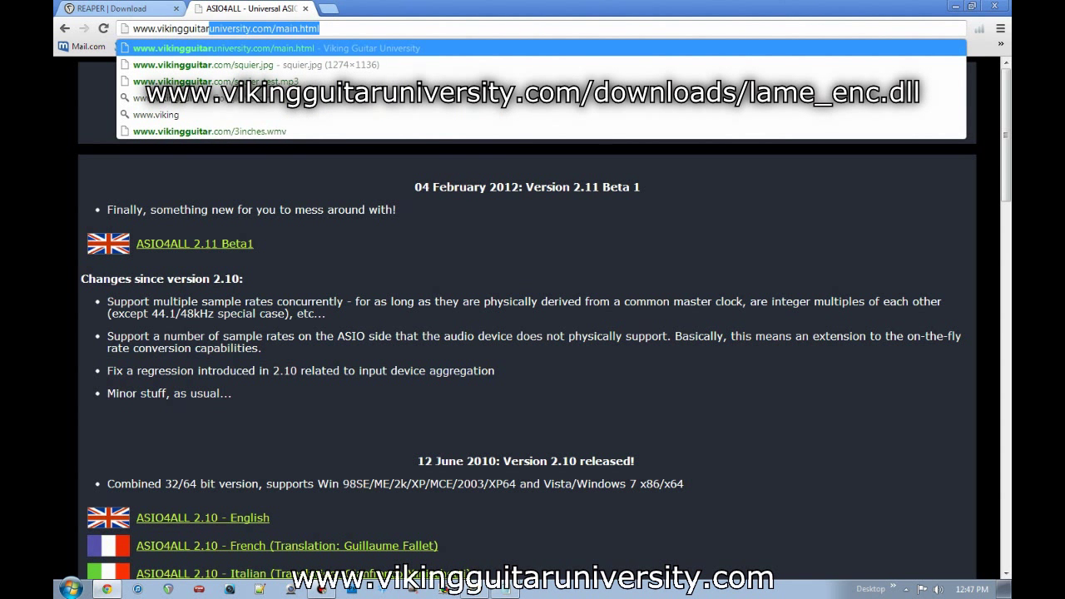
key(BackSpace)
text(u)
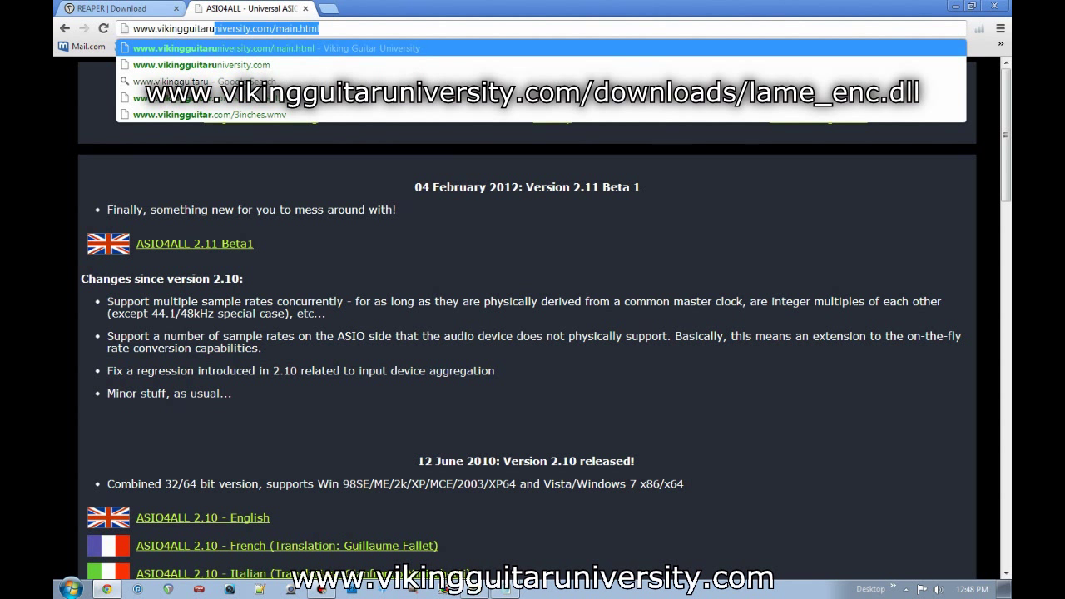
text(niversity.com/)
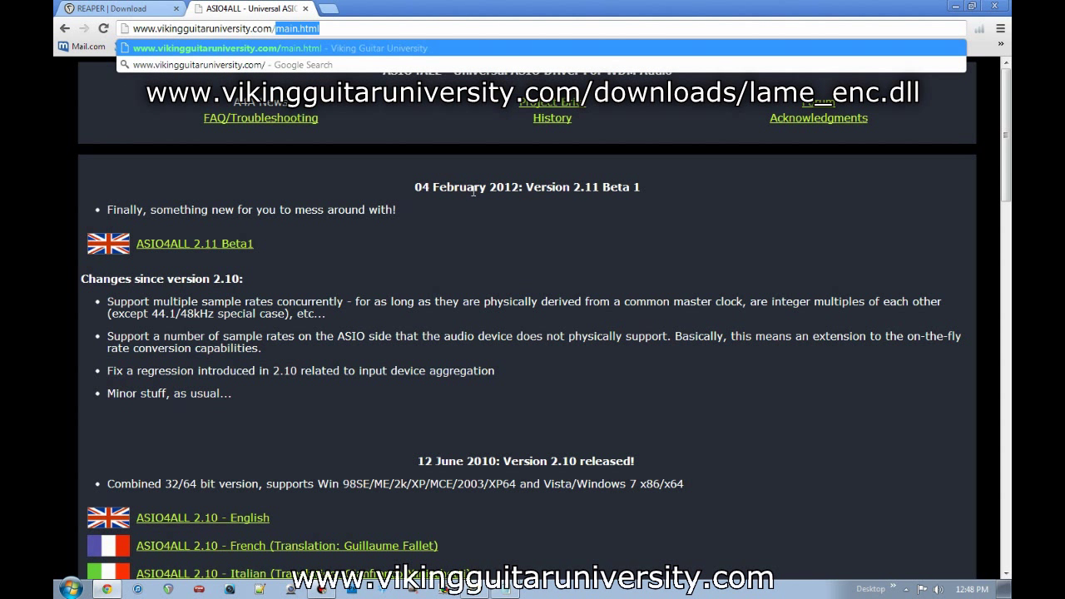
text(downloads/)
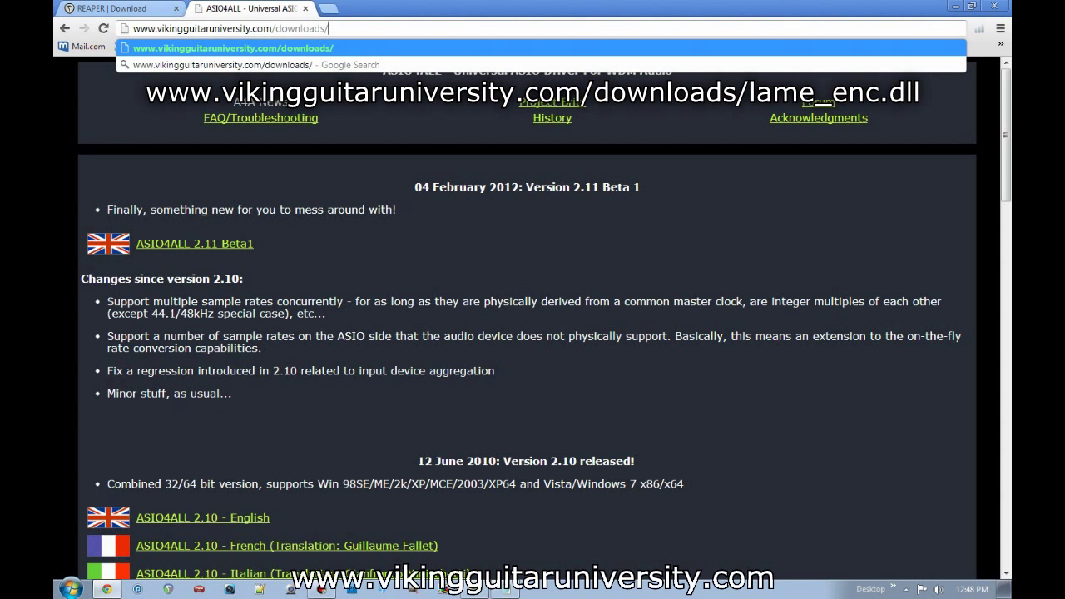
text(lame_enc.dll)
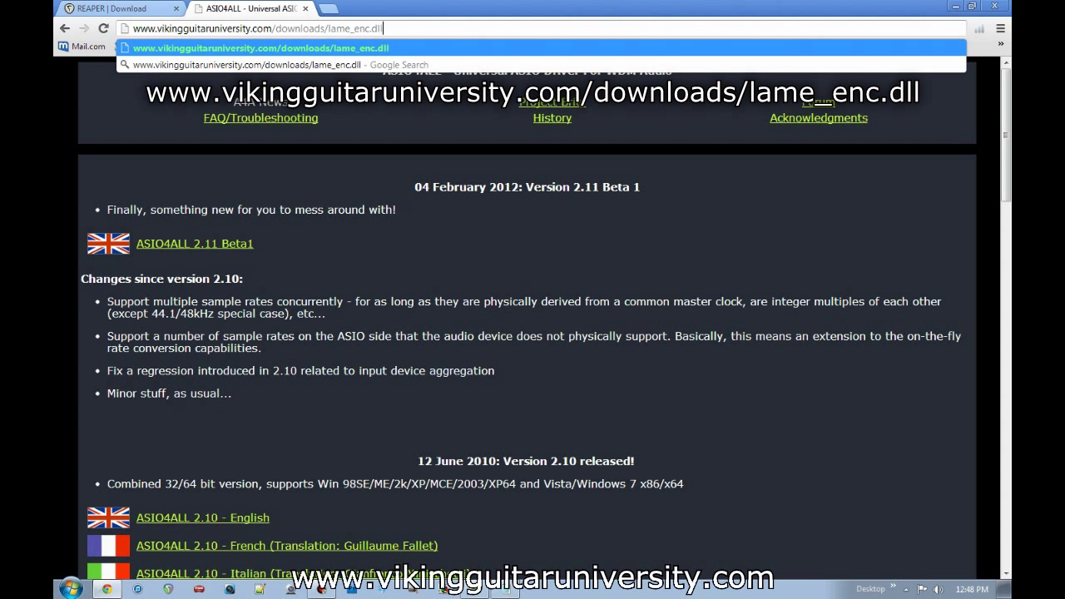
key(Return)
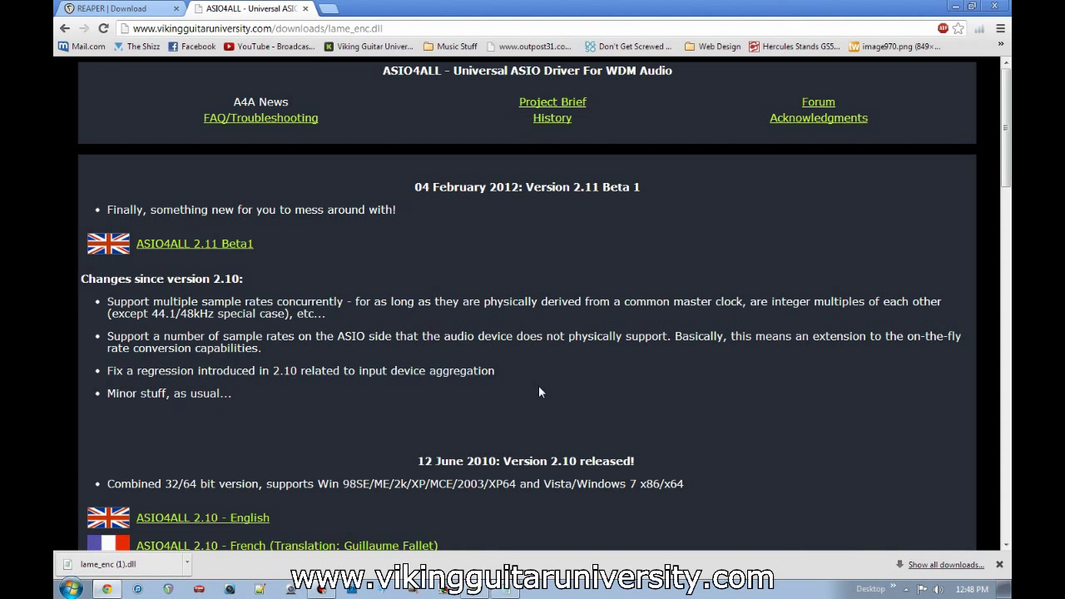
Open the C:\Program Files\REAPER (x64) folder to view the program's installed files
click(71, 589)
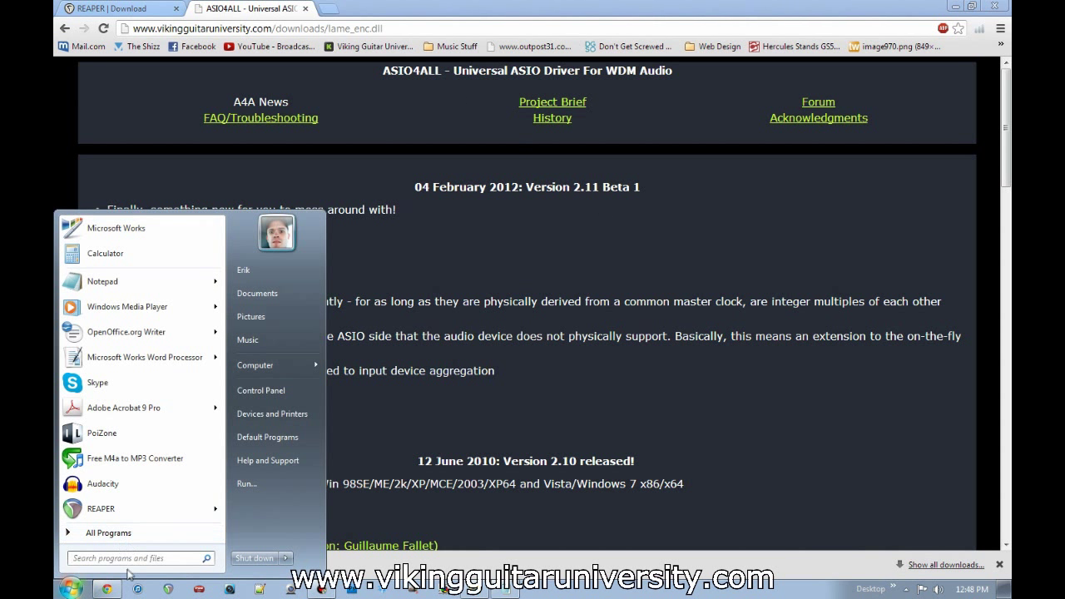
text(c:\)
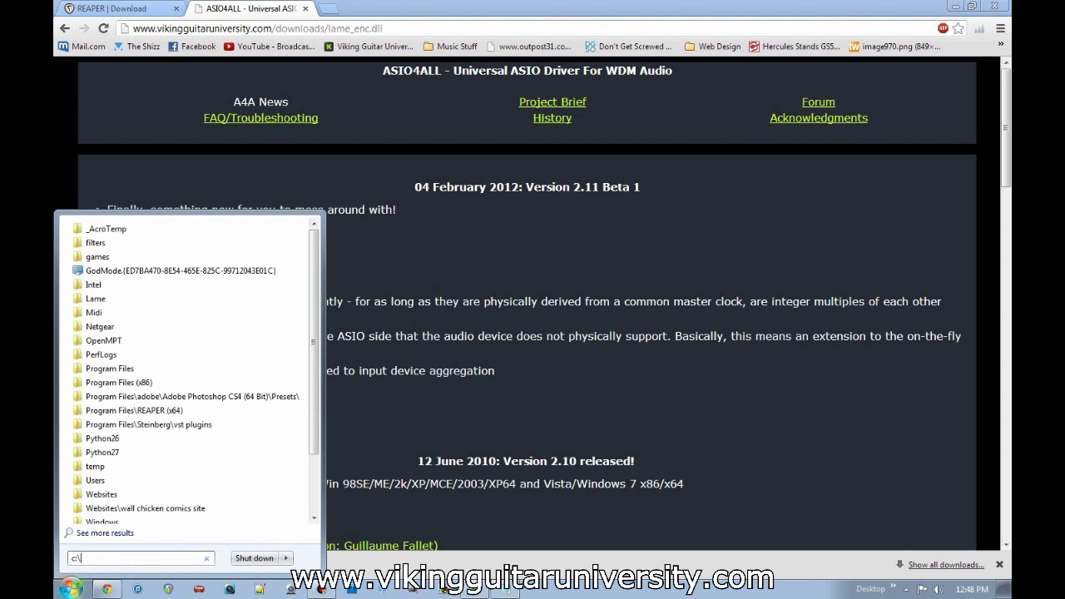
text(progrm)
key(Down)
key(Down)
key(Down)
key(Down)
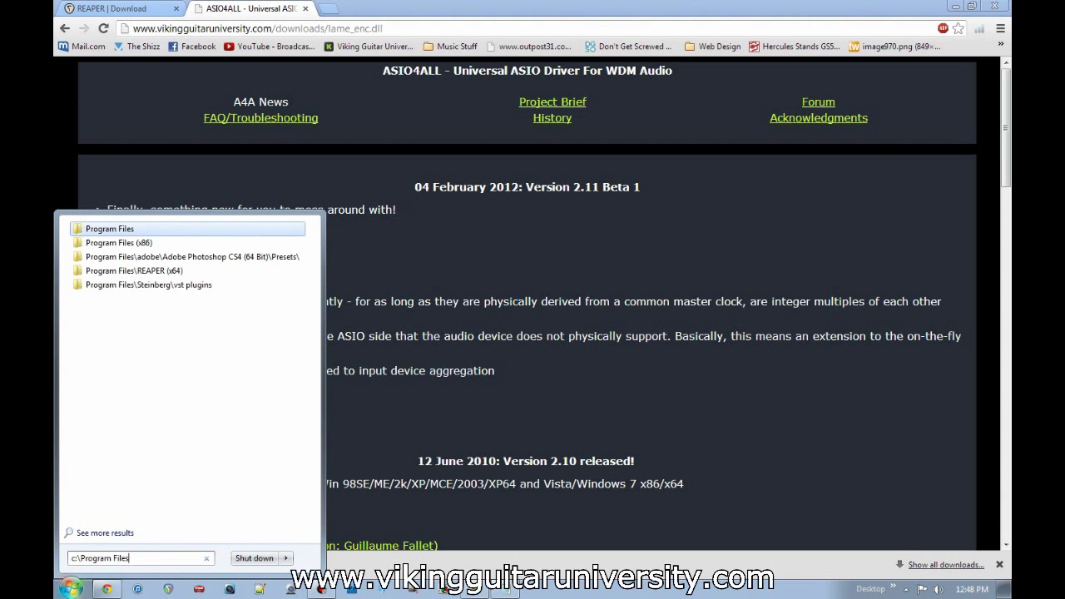
key(Return)
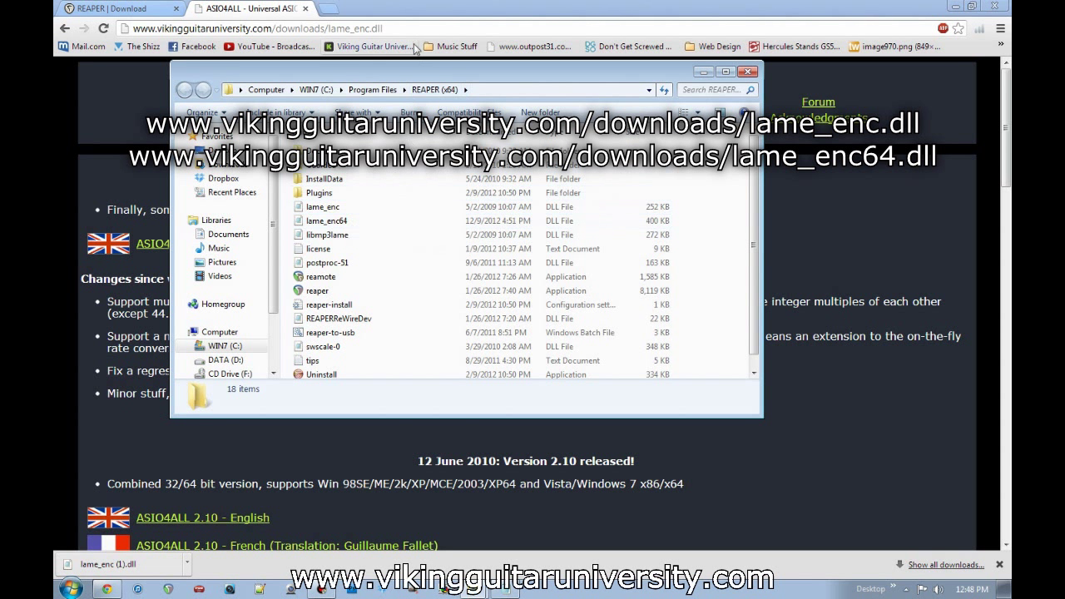
Close the folder and browser windows and launch REAPER
click(749, 72)
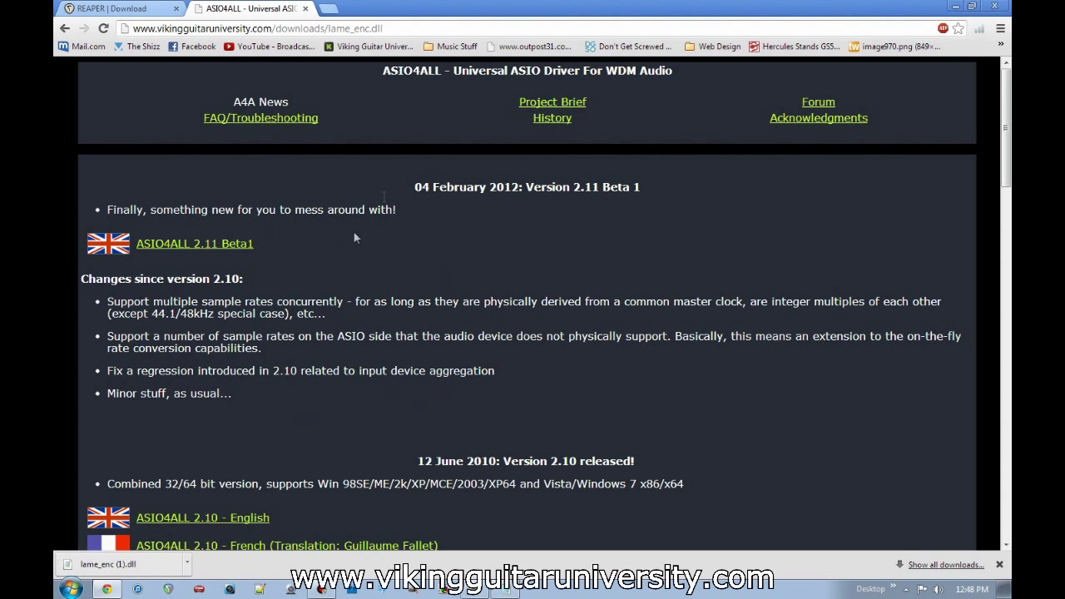
click(994, 7)
click(168, 590)
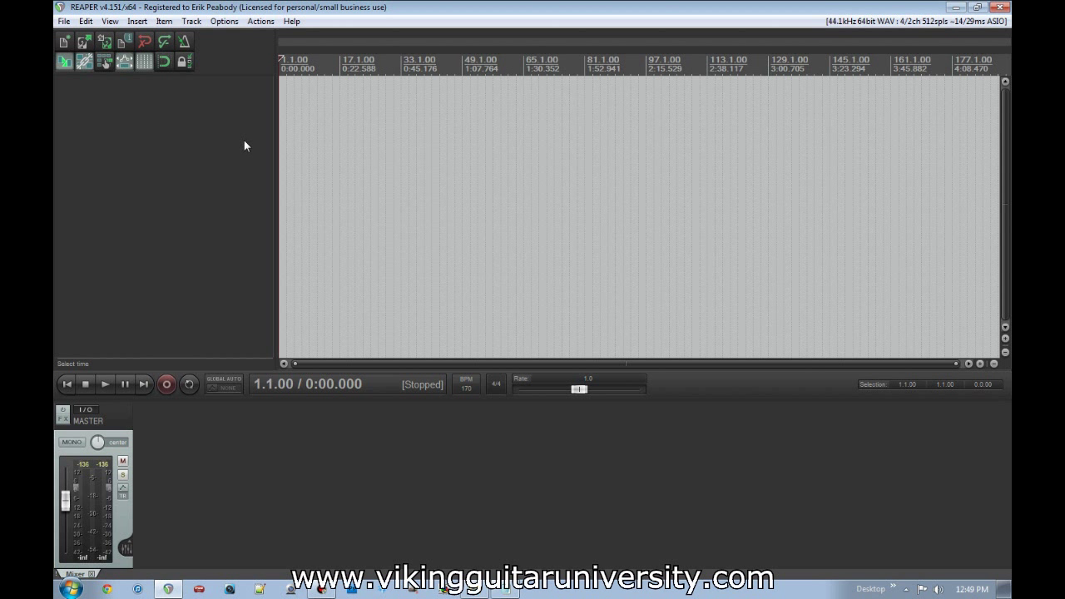
Open the preferences at the general path settings and examine the default render and recording paths
click(223, 22)
click(277, 420)
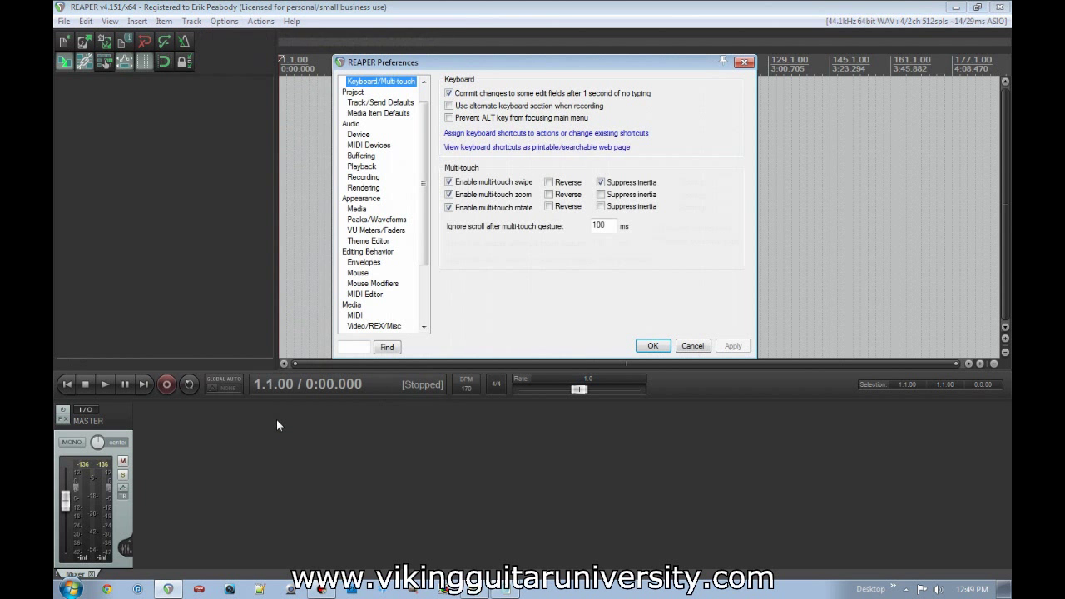
scroll(425, 154, up, 1)
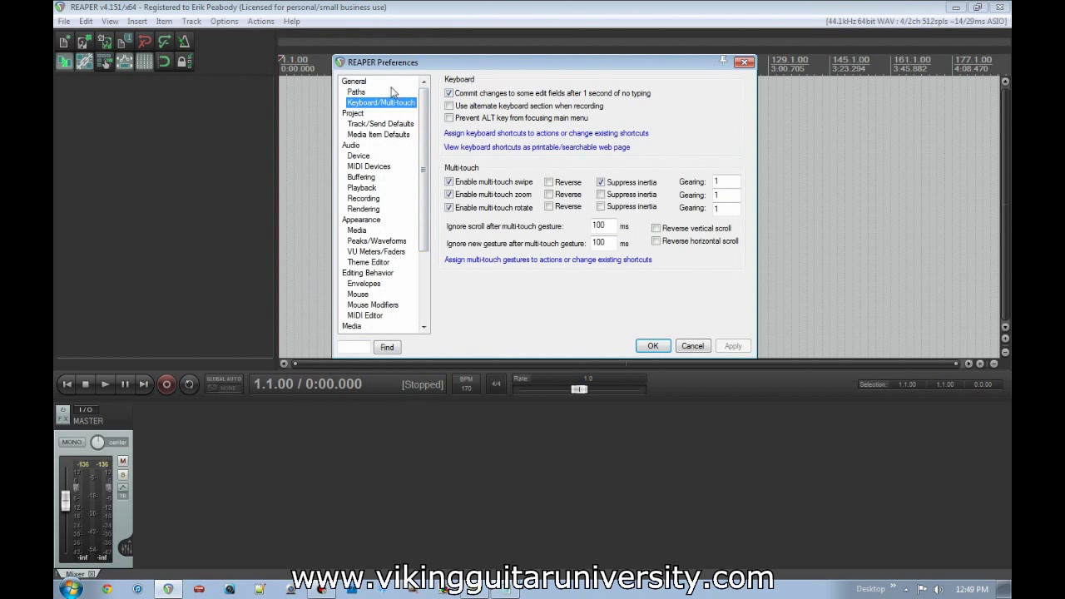
click(356, 80)
click(357, 92)
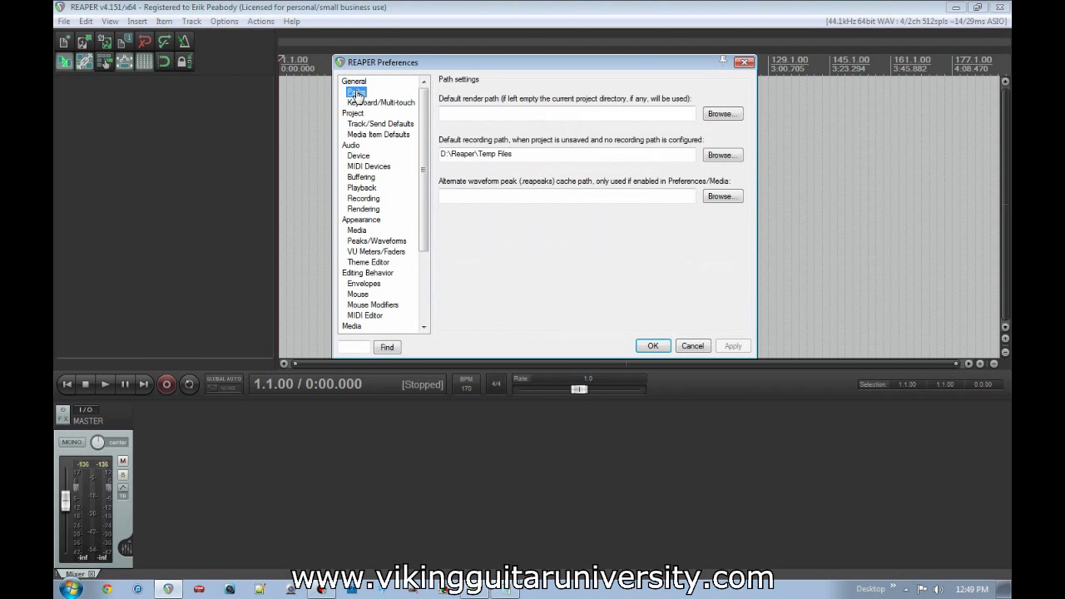
click(499, 114)
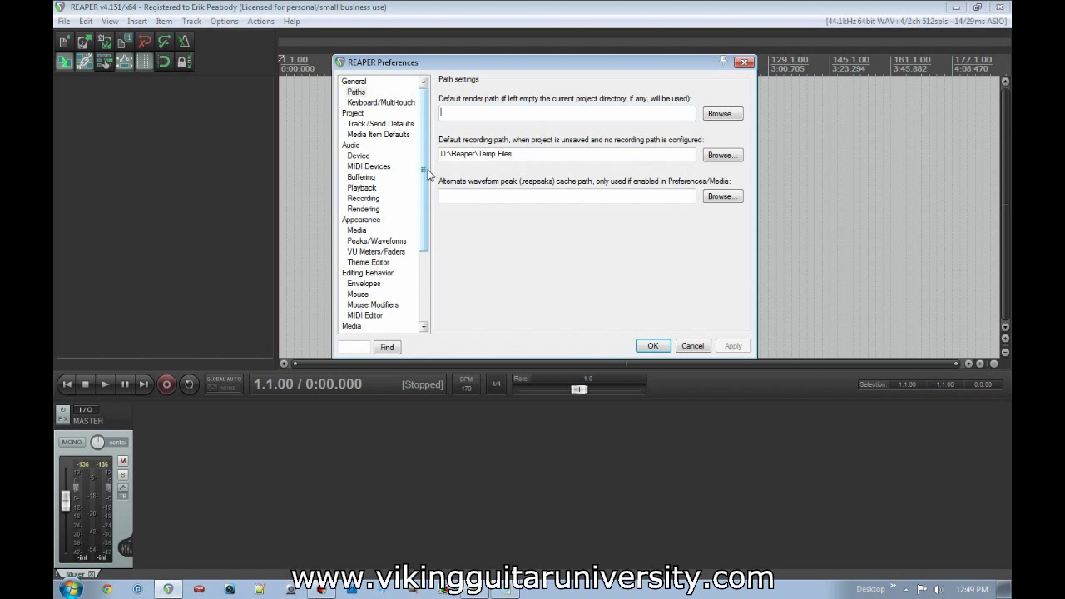
Review the VST plug-in paths in the preferences and close the dialog with the settings accepted
drag(427, 173, 427, 276)
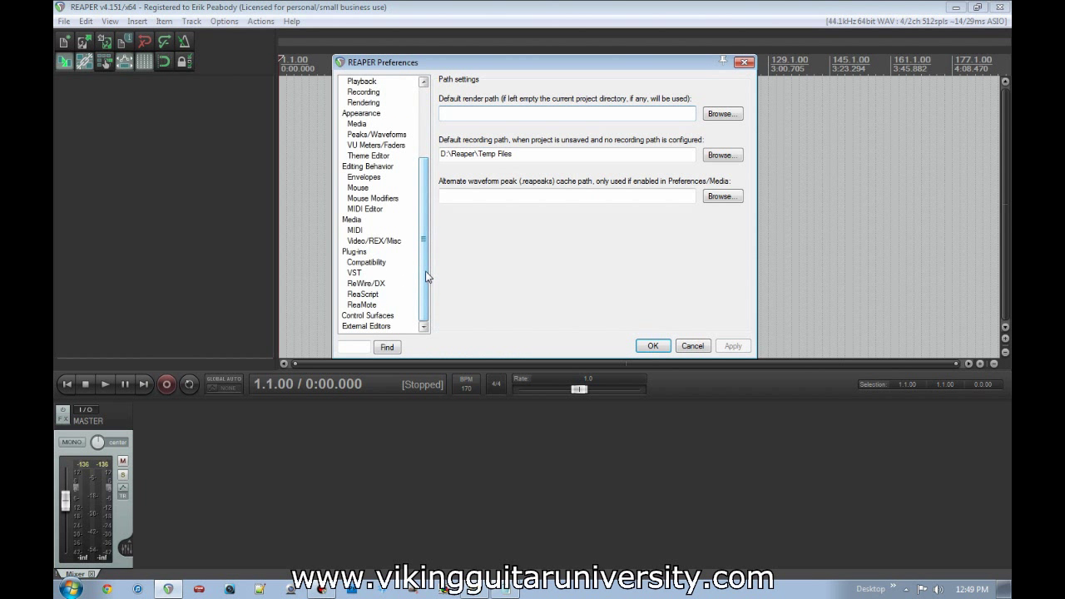
click(355, 273)
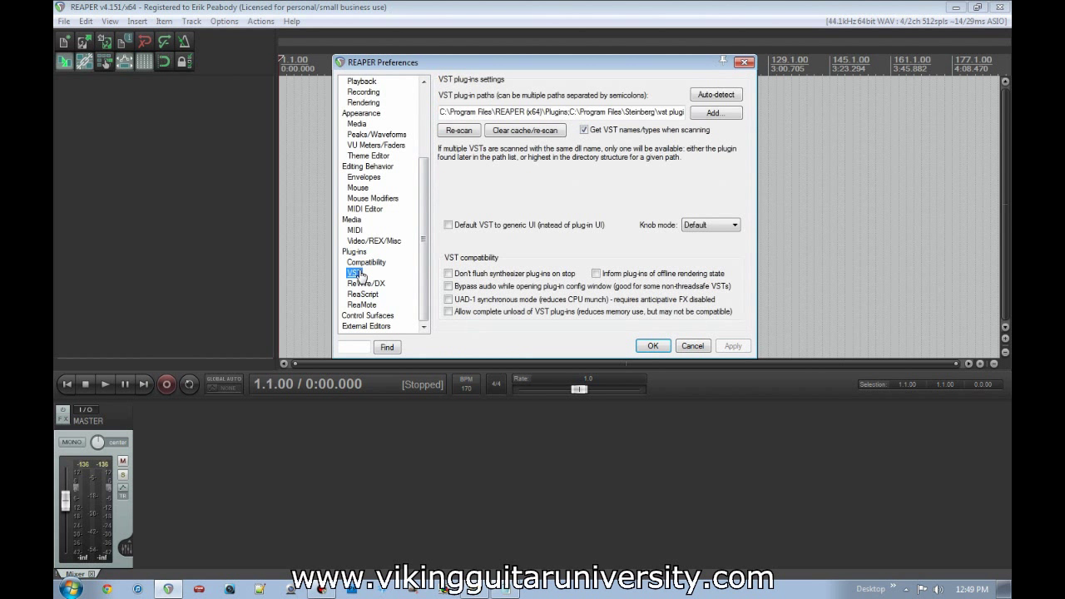
mouse_move(454, 111)
mouse_down()
mouse_move(669, 112)
mouse_move(466, 112)
mouse_up()
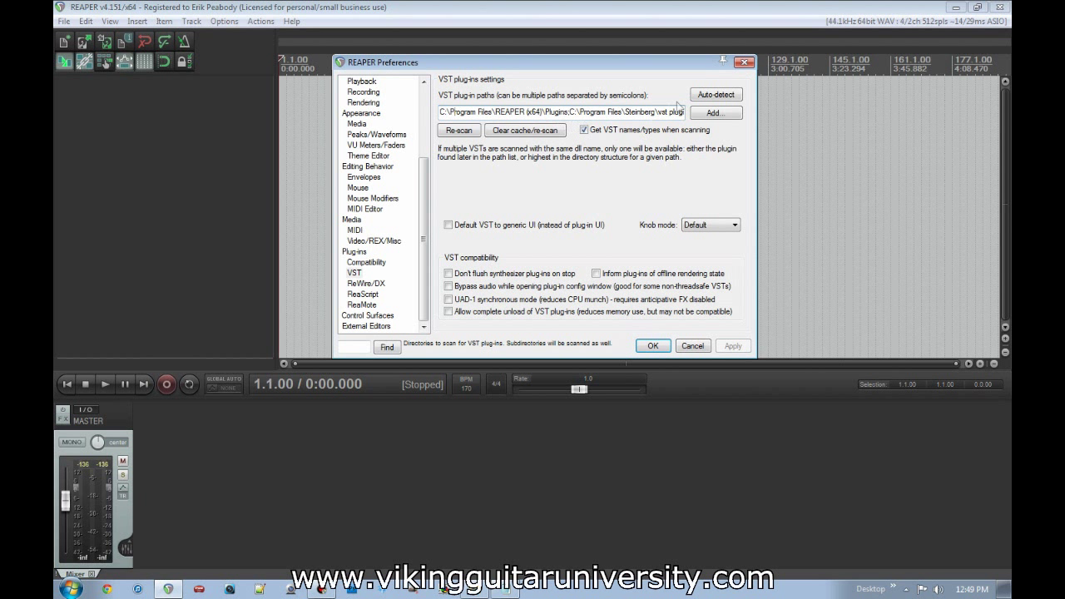
drag(652, 99, 650, 107)
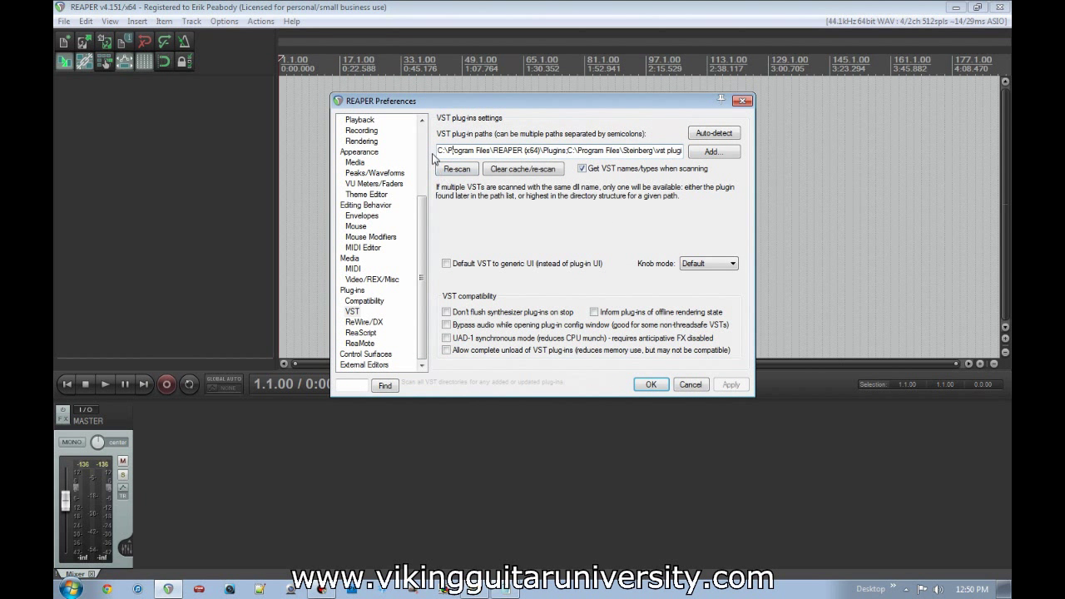
click(662, 385)
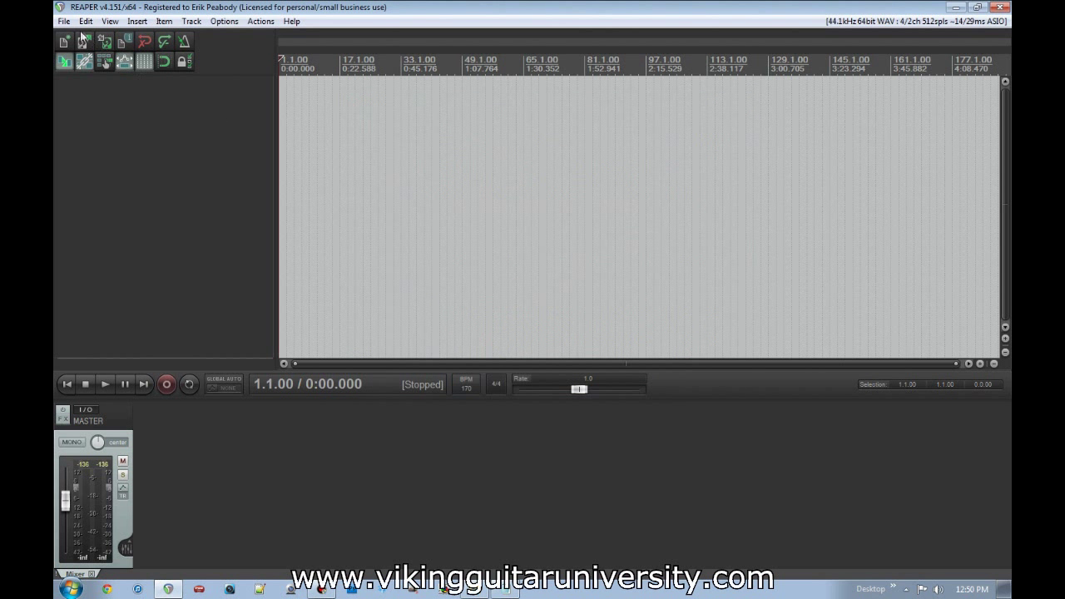
In the project's media settings, keep WAV as the recording format, choose 64 bit FP bit depth, and accept the settings
click(64, 22)
click(124, 194)
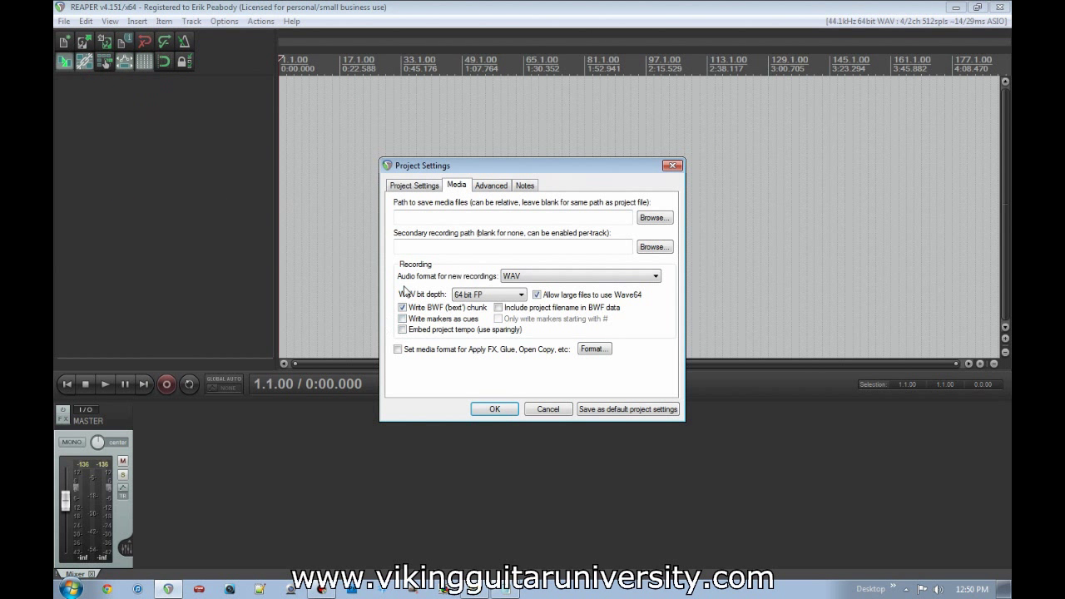
click(638, 280)
click(648, 280)
click(509, 300)
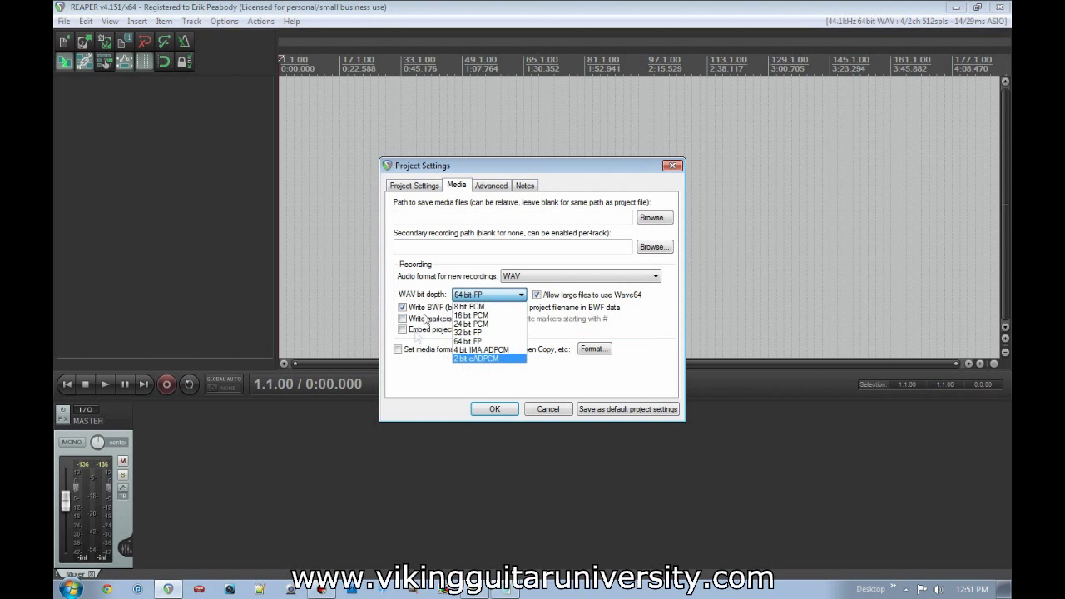
click(513, 342)
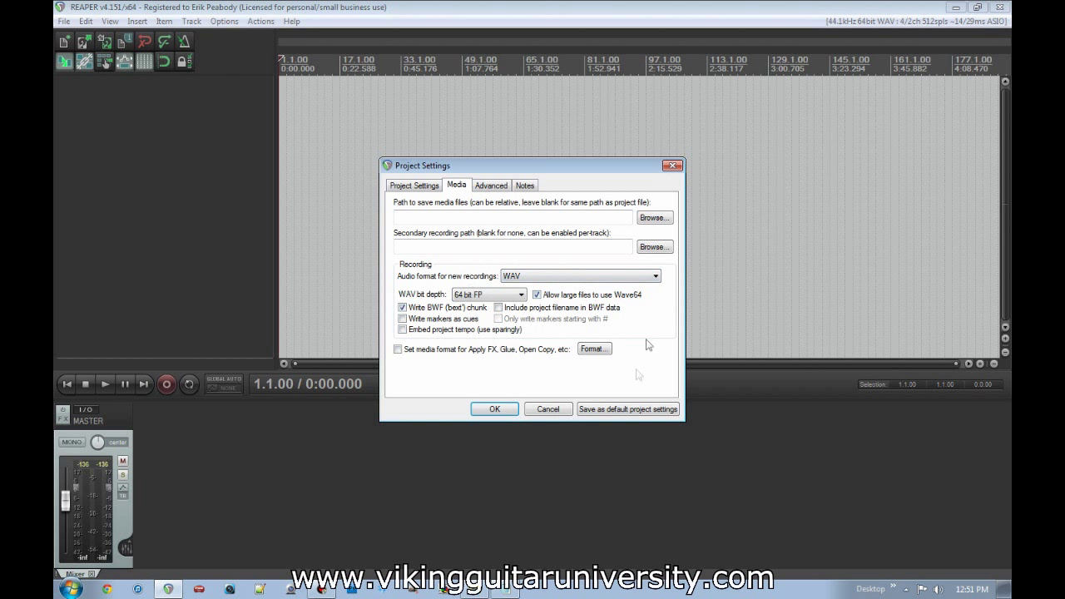
click(506, 408)
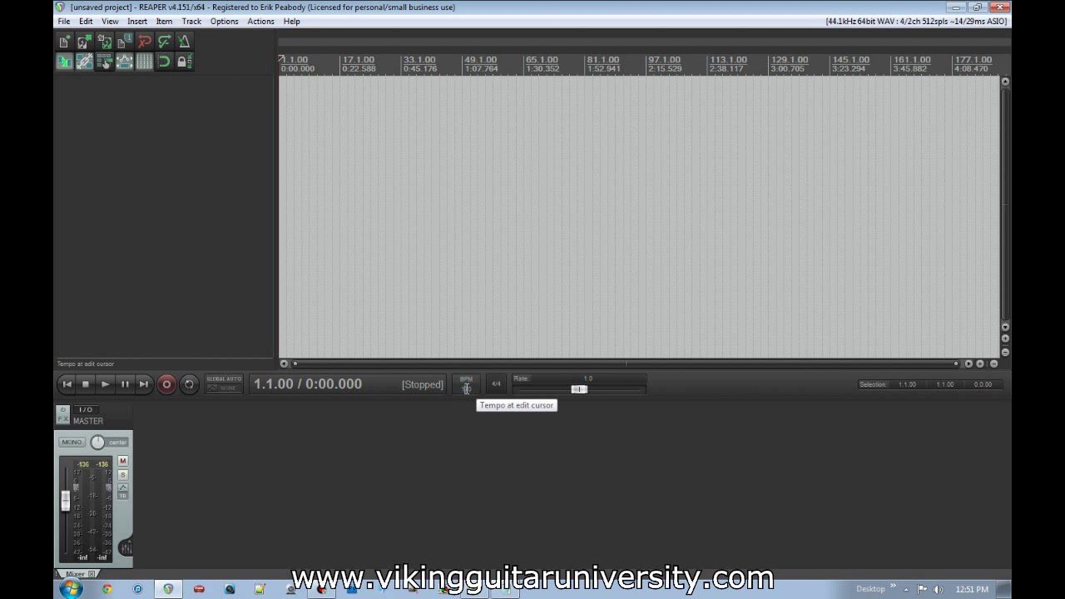
Set the project tempo to 170 BPM
click(468, 389)
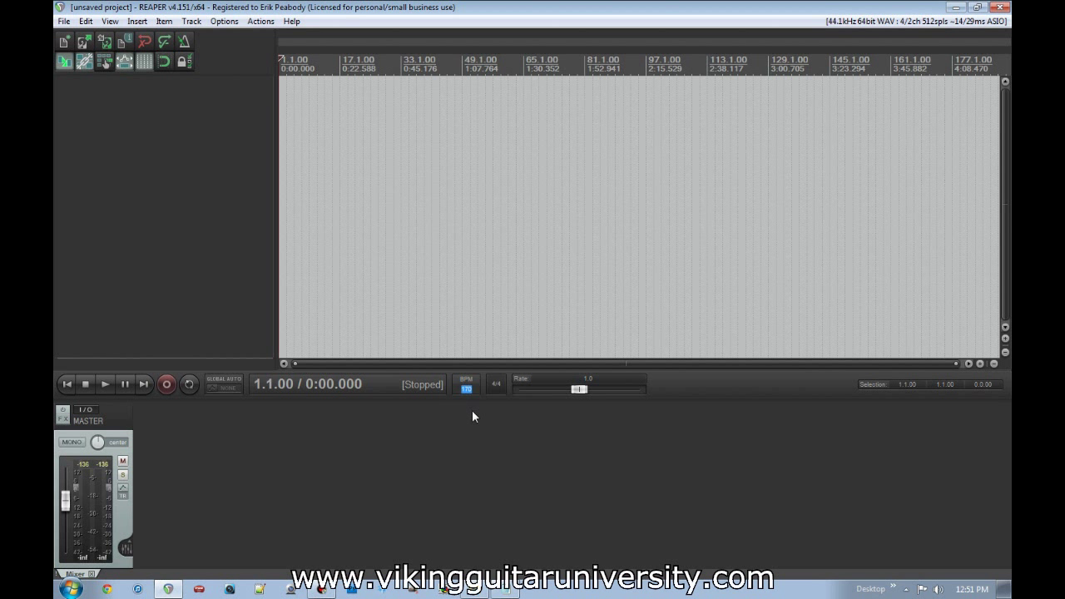
text(170)
key(Return)
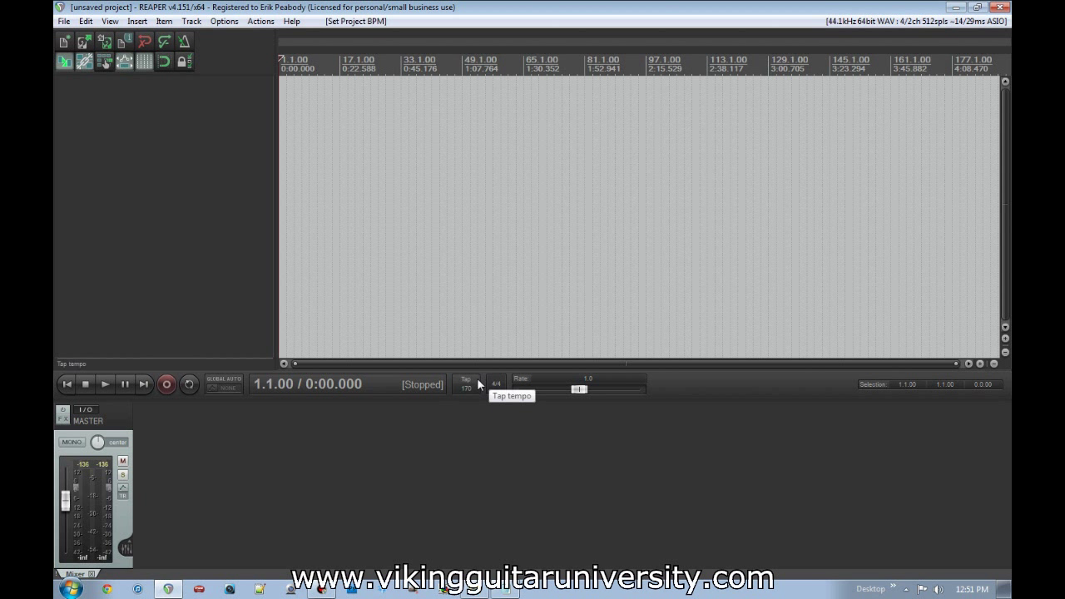
Set the project tempo to about 126 BPM by tapping the beat
click(468, 383)
click(468, 384)
click(467, 384)
click(468, 383)
click(468, 384)
click(473, 382)
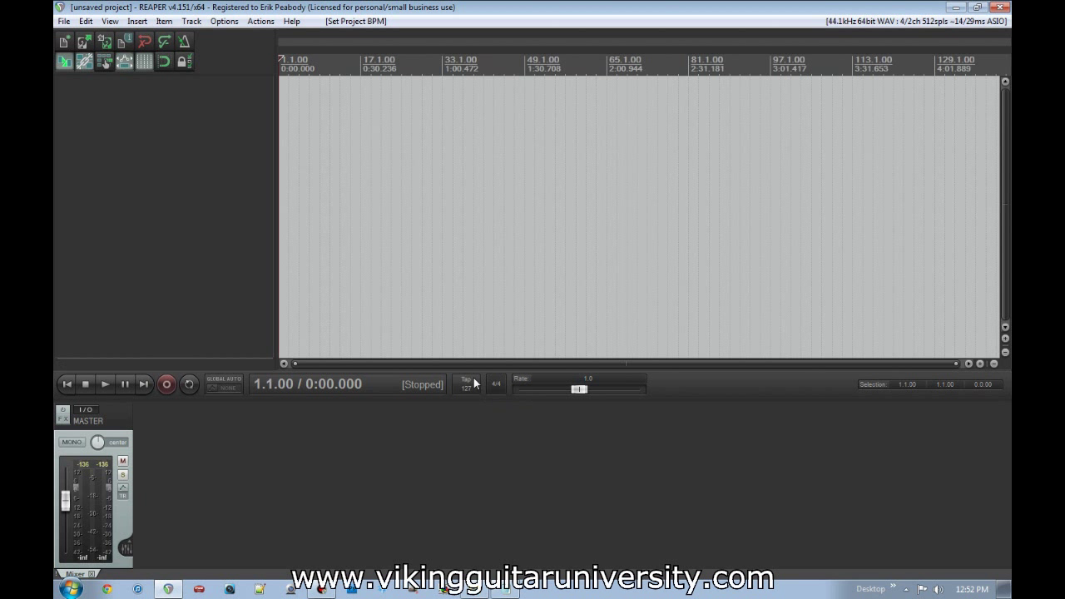
click(474, 379)
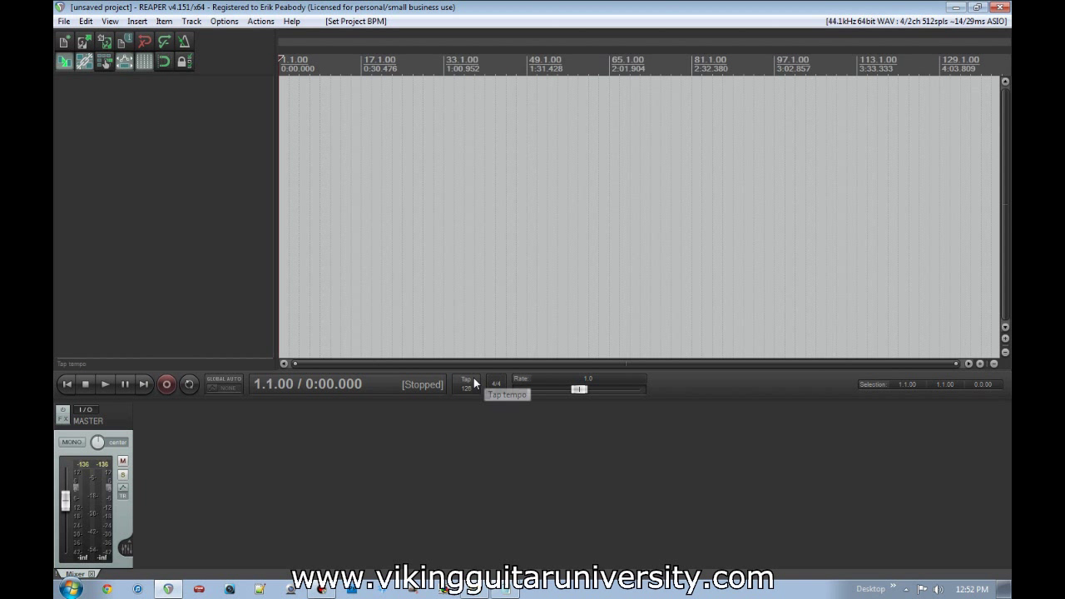
Enable the metronome and play the empty project briefly to hear the beat, stopping playback again
click(189, 42)
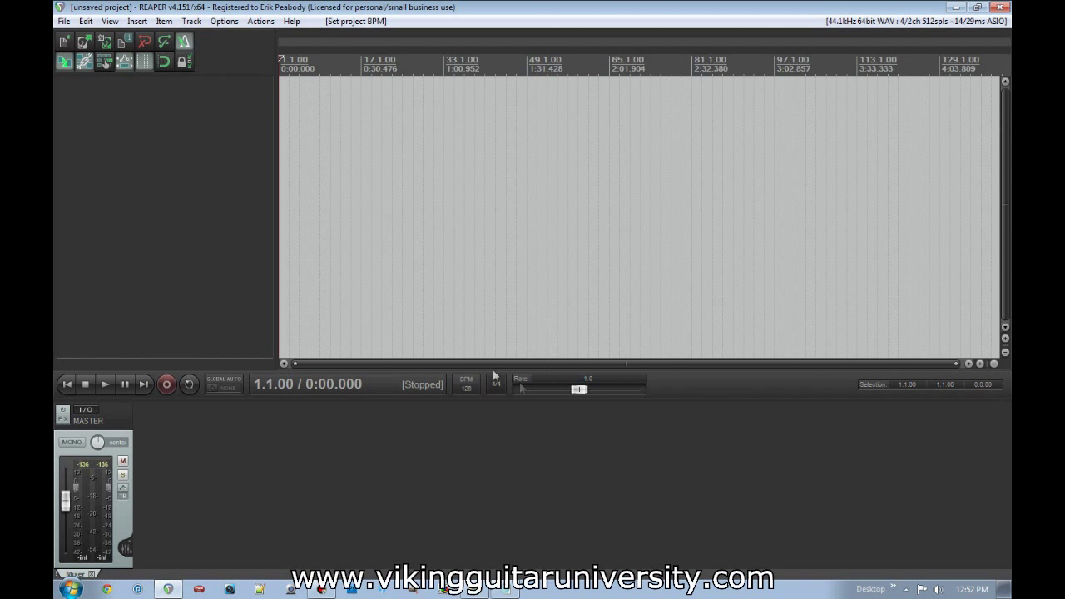
key(space)
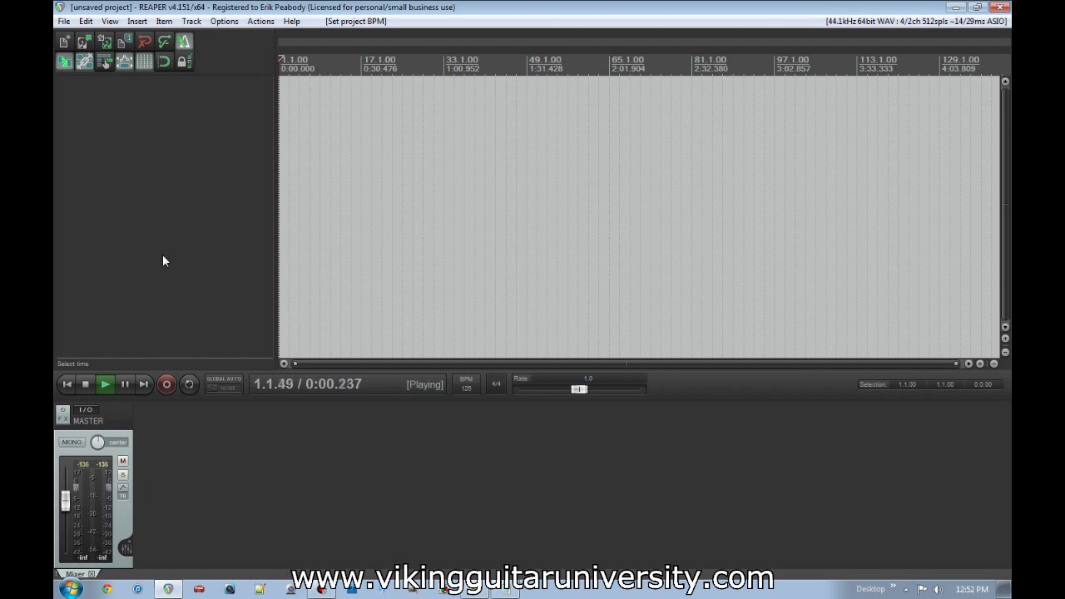
key(space)
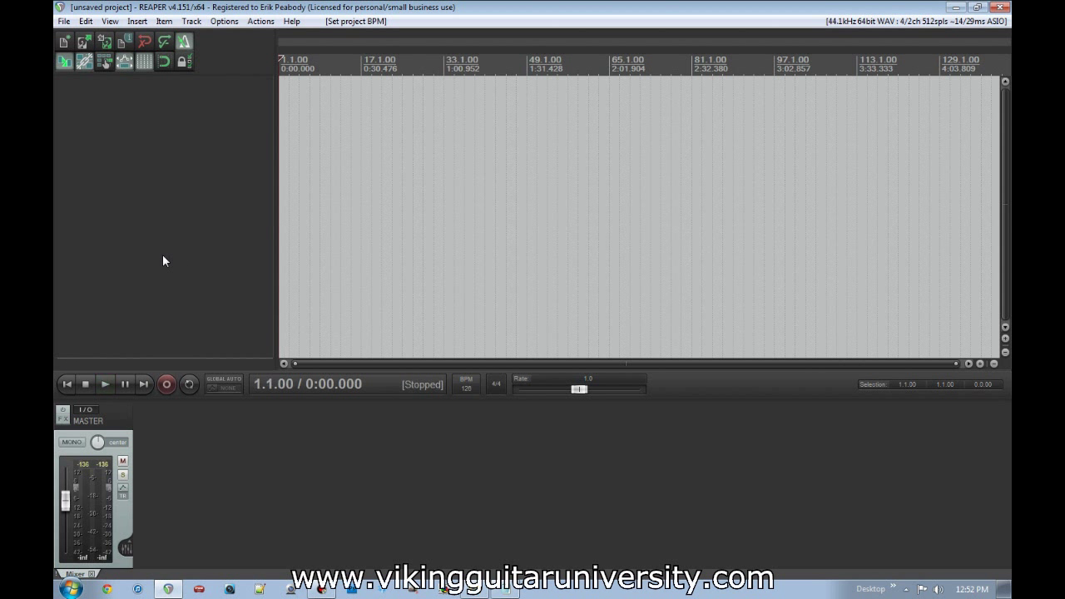
Set the project tempo to 190 BPM and start playback to hear the metronome
drag(466, 388, 609, 419)
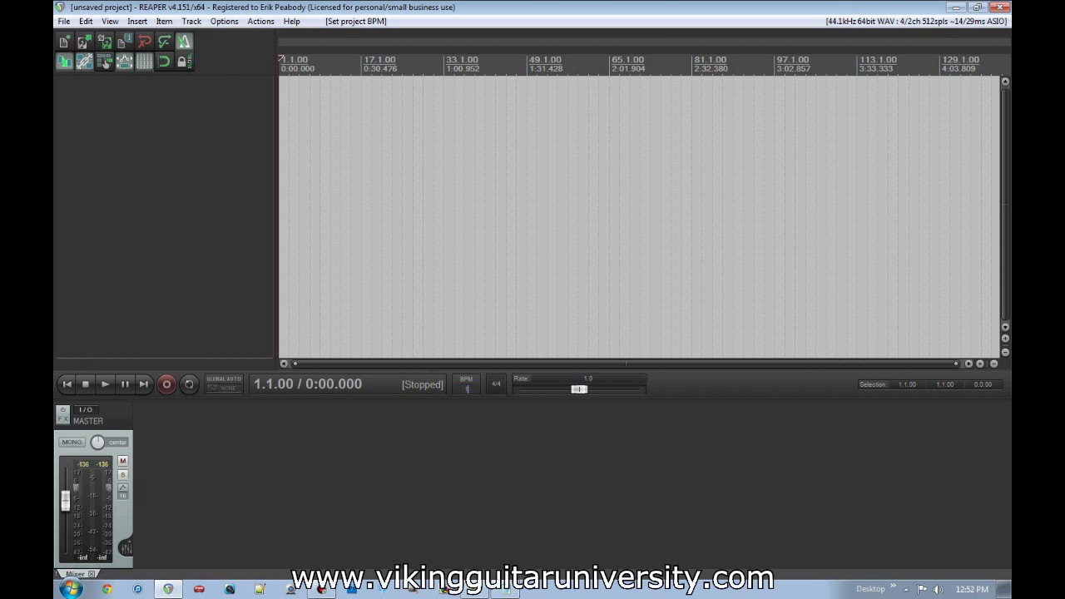
click(106, 385)
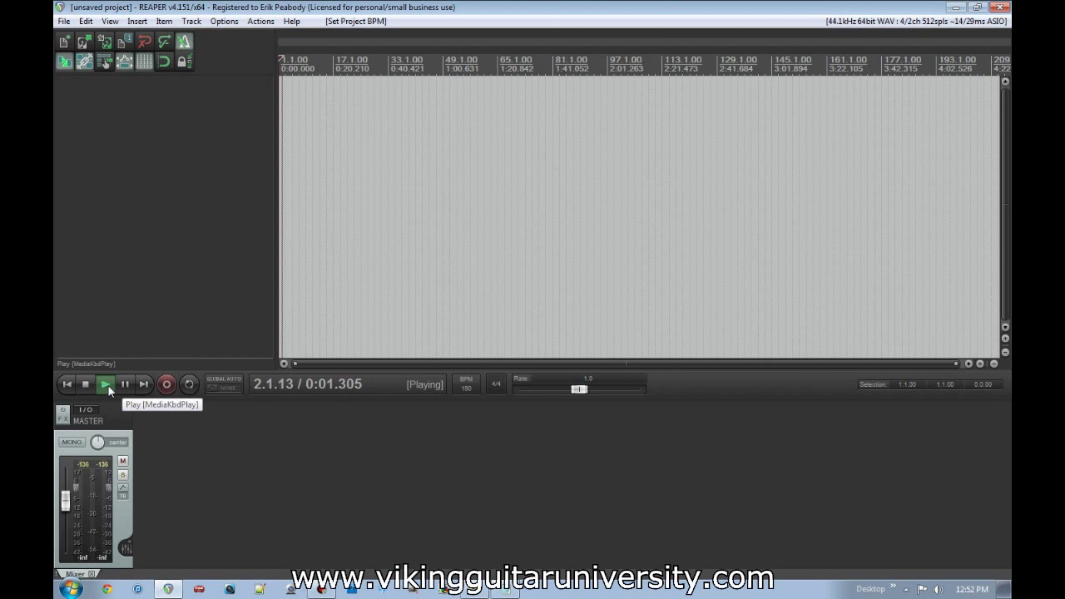
Stop playback, review the metronome and pre-roll settings, and turn the metronome off
click(105, 386)
click(85, 384)
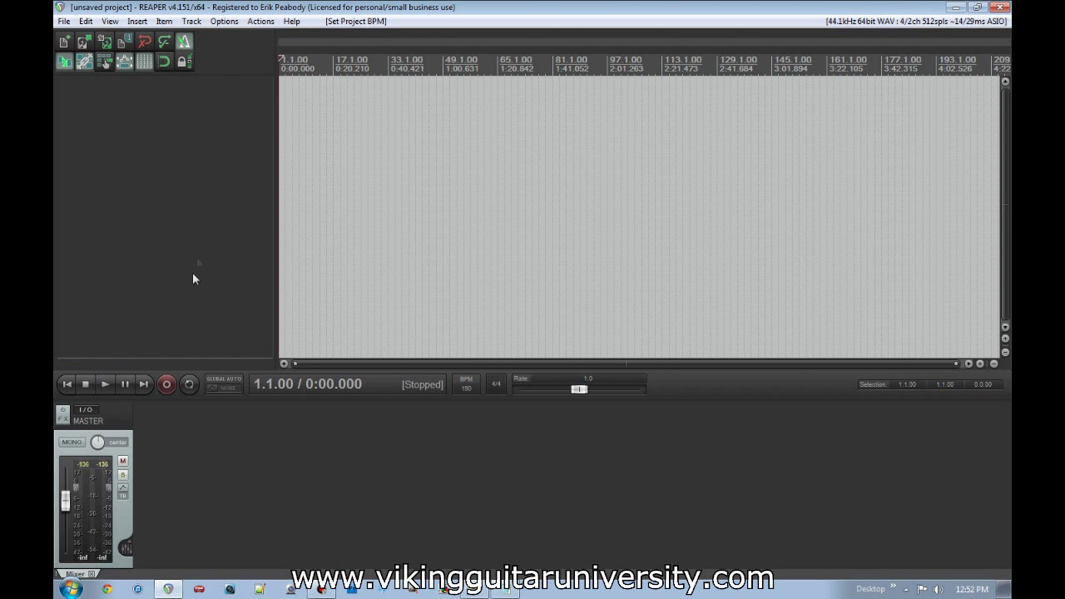
right_click(185, 42)
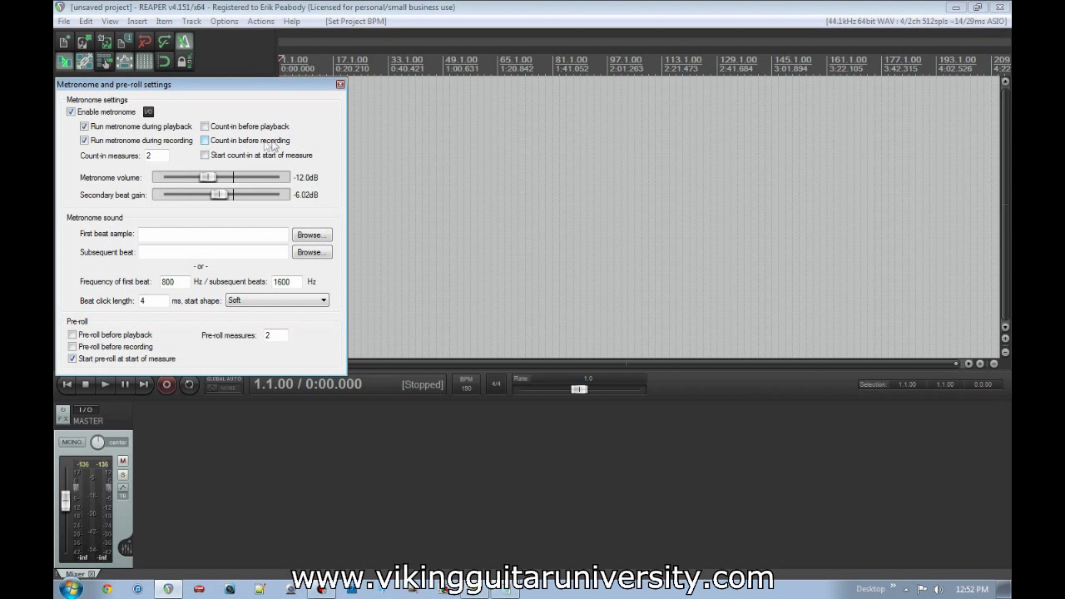
click(340, 84)
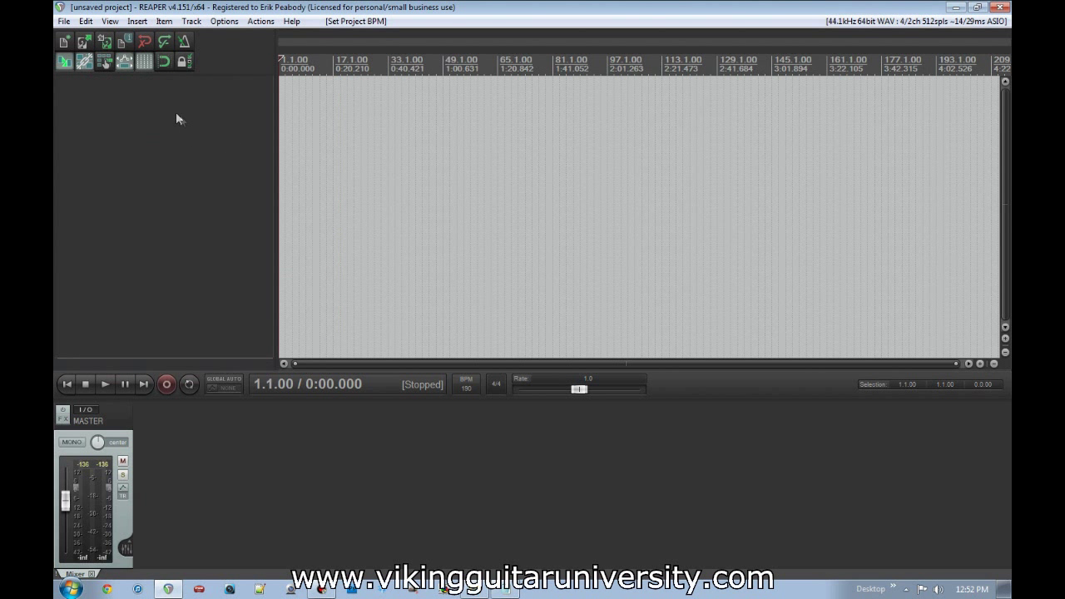
Add six new tracks to the empty project
click(165, 64)
double_click(203, 109)
double_click(189, 166)
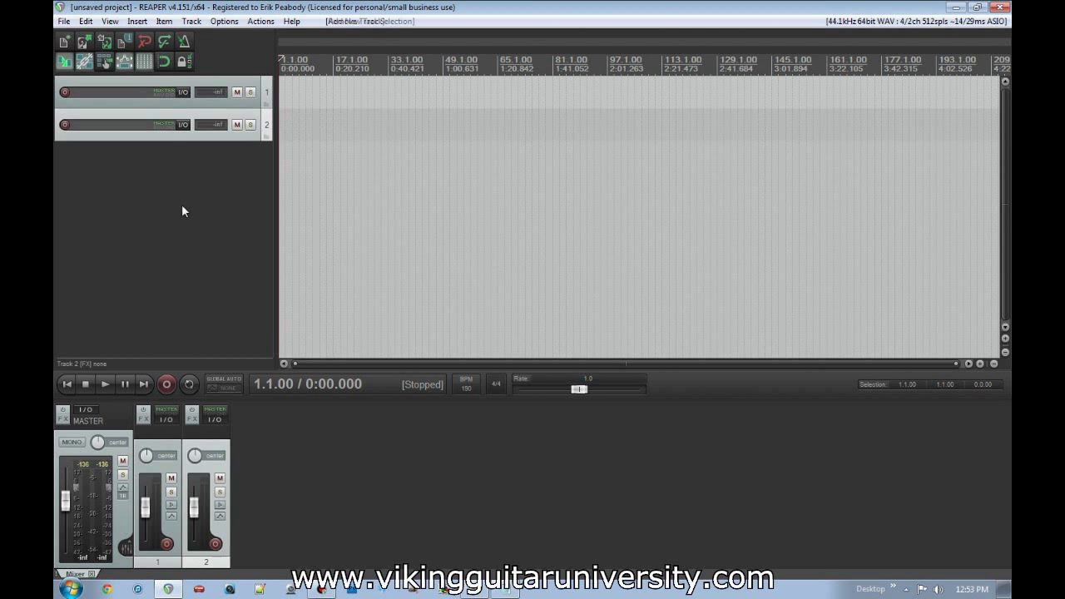
double_click(182, 204)
double_click(186, 252)
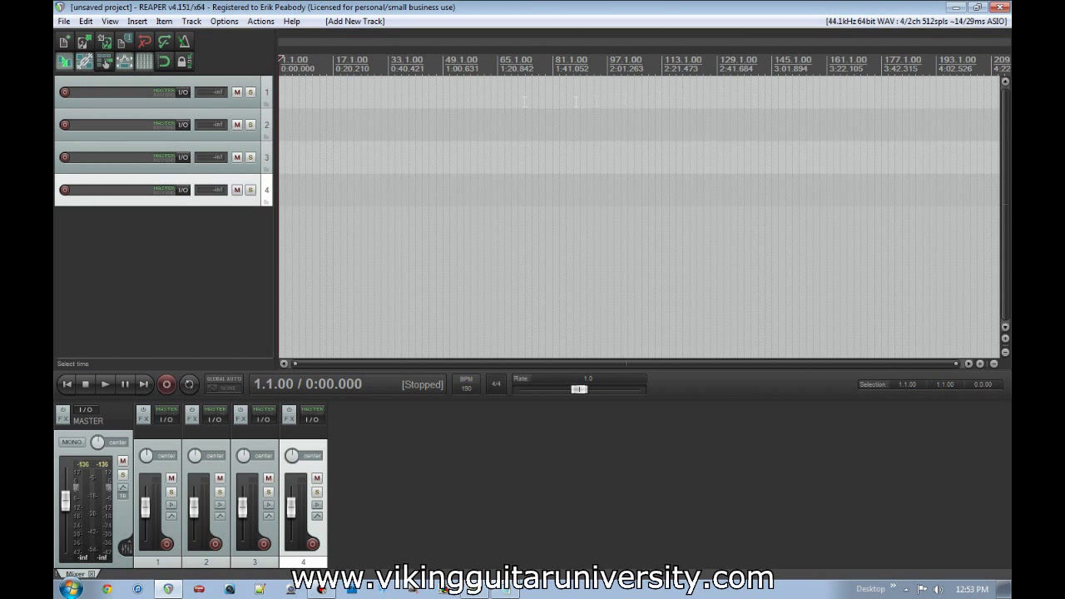
double_click(242, 252)
click(256, 272)
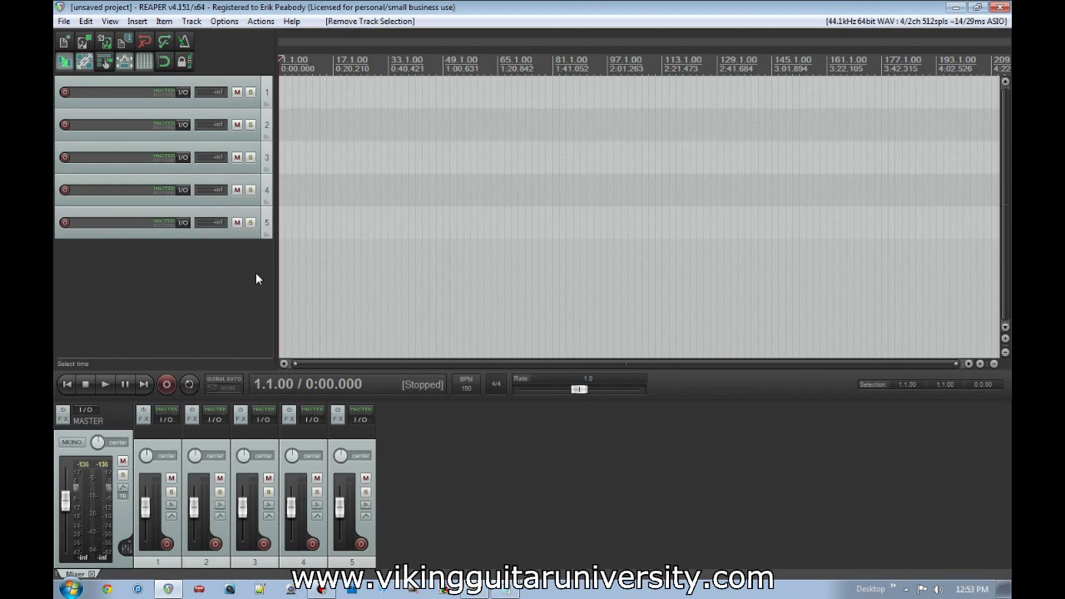
double_click(256, 280)
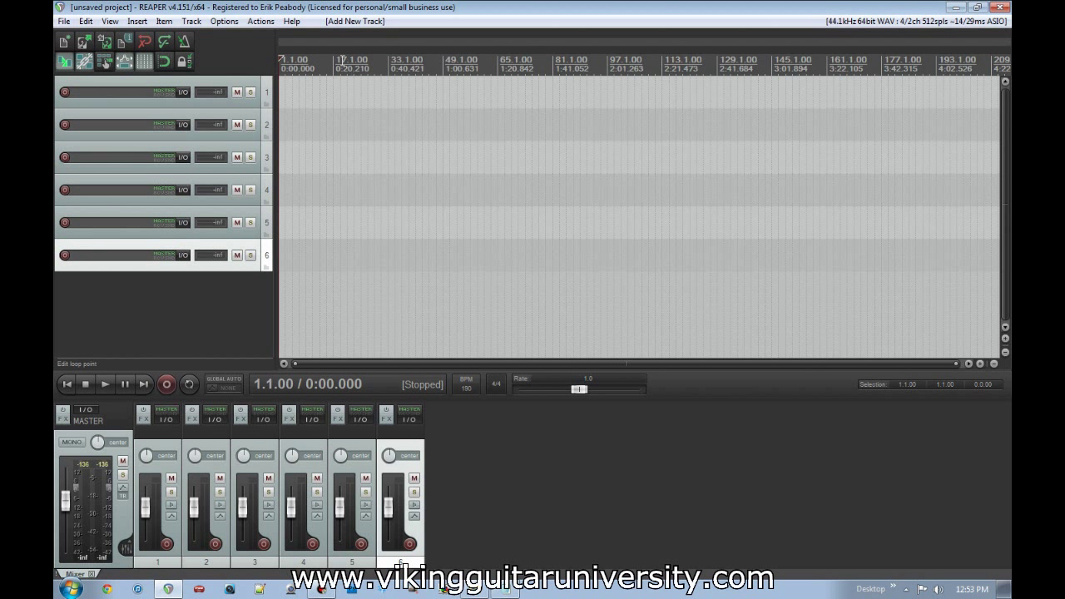
Place the edit cursor at about 0:20 on the timeline and zoom the timeline in and out around it
click(333, 62)
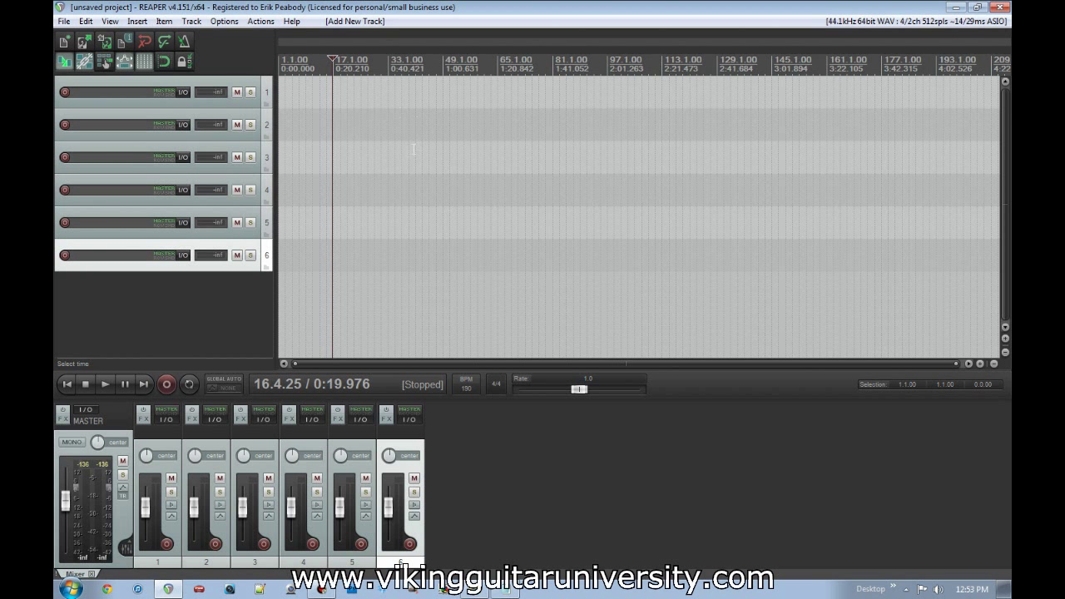
scroll(401, 156, up, 8)
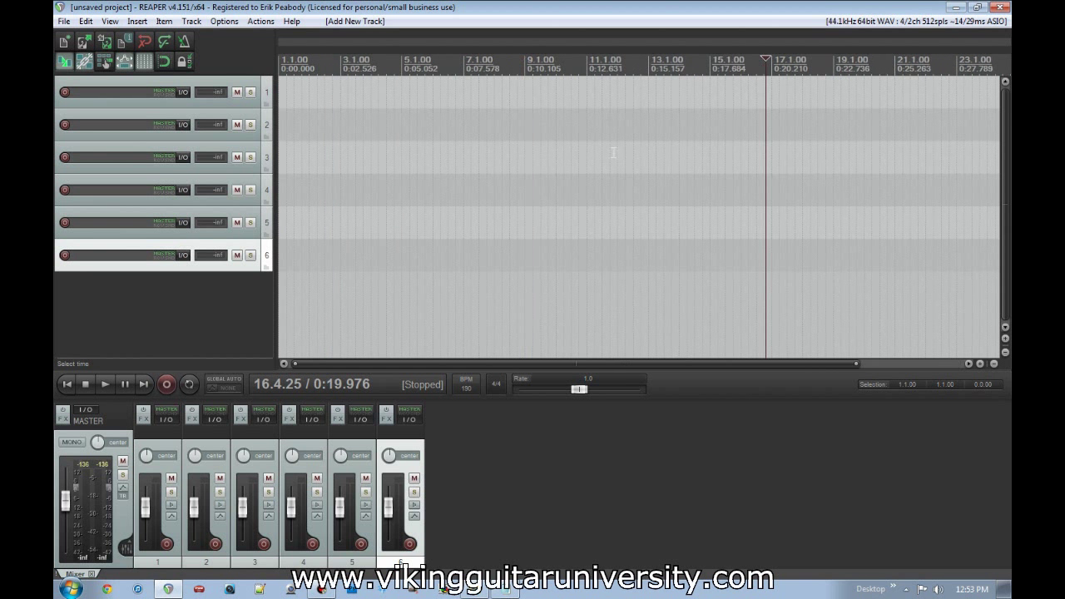
scroll(790, 116, down, 2)
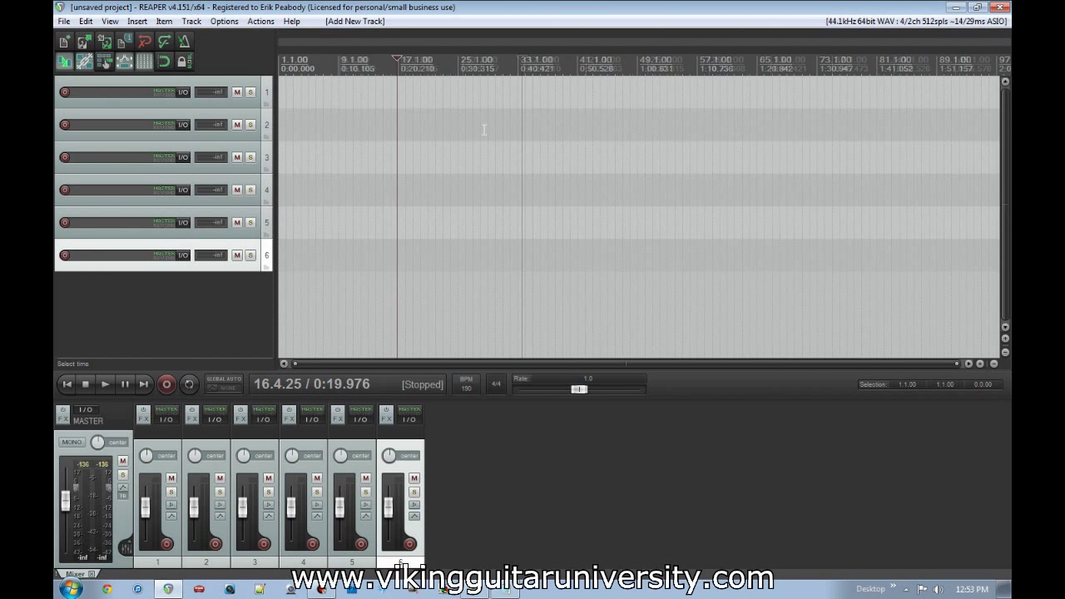
scroll(749, 125, up, 5)
scroll(644, 139, up, 8)
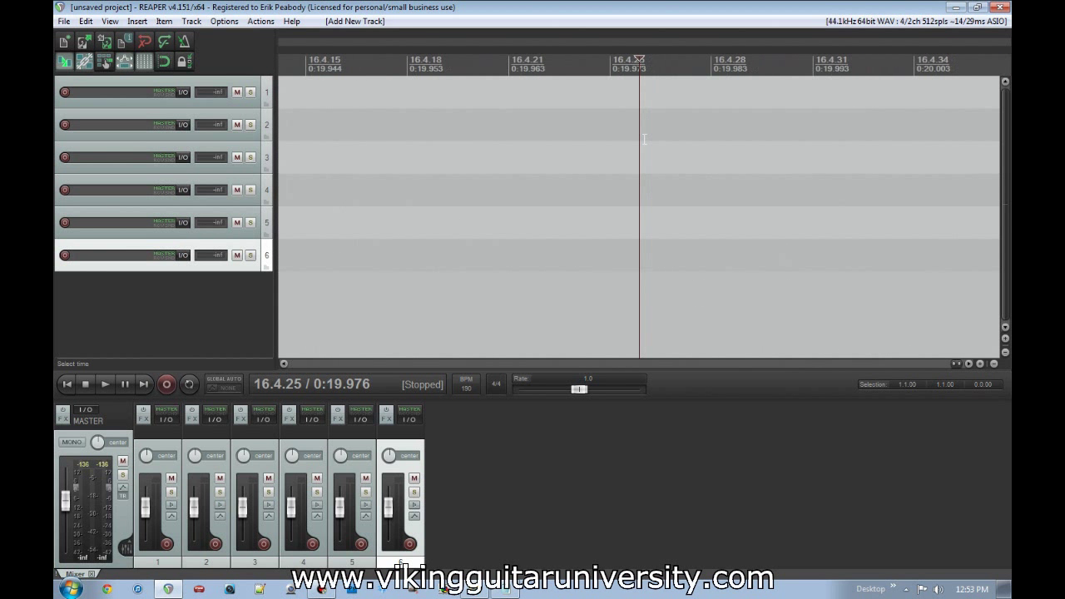
scroll(534, 99, down, 6)
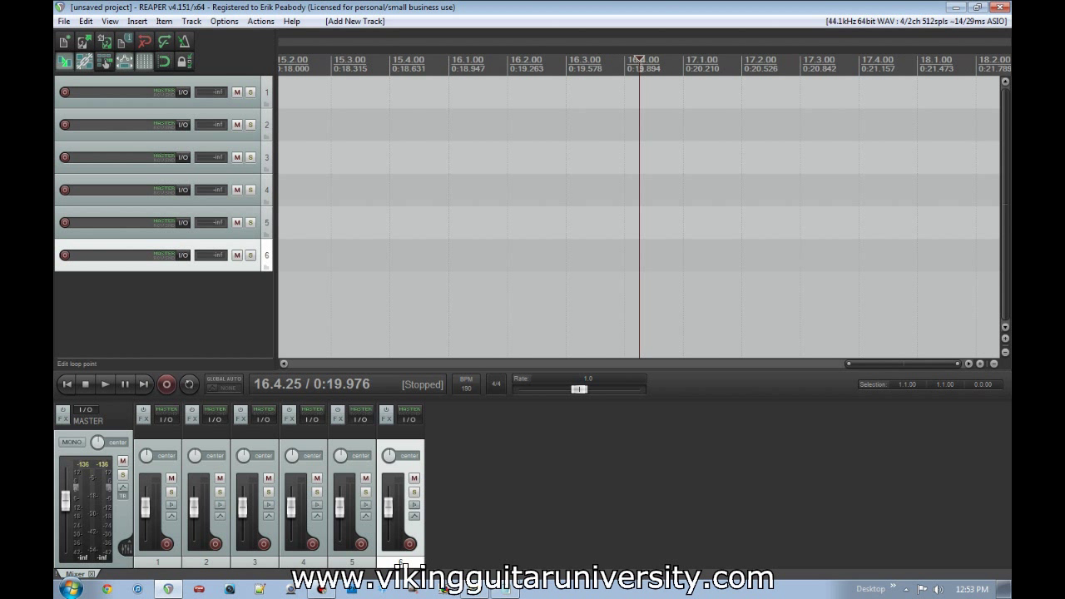
scroll(632, 115, down, 8)
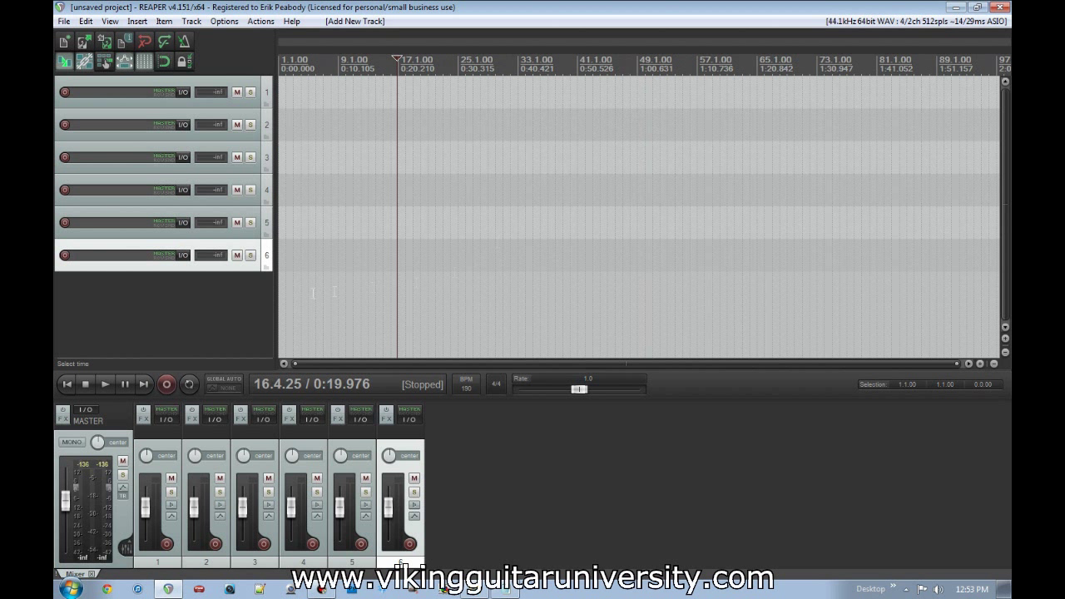
Turn on repeat and make a time selection from about bar 10 to bar 31
click(200, 302)
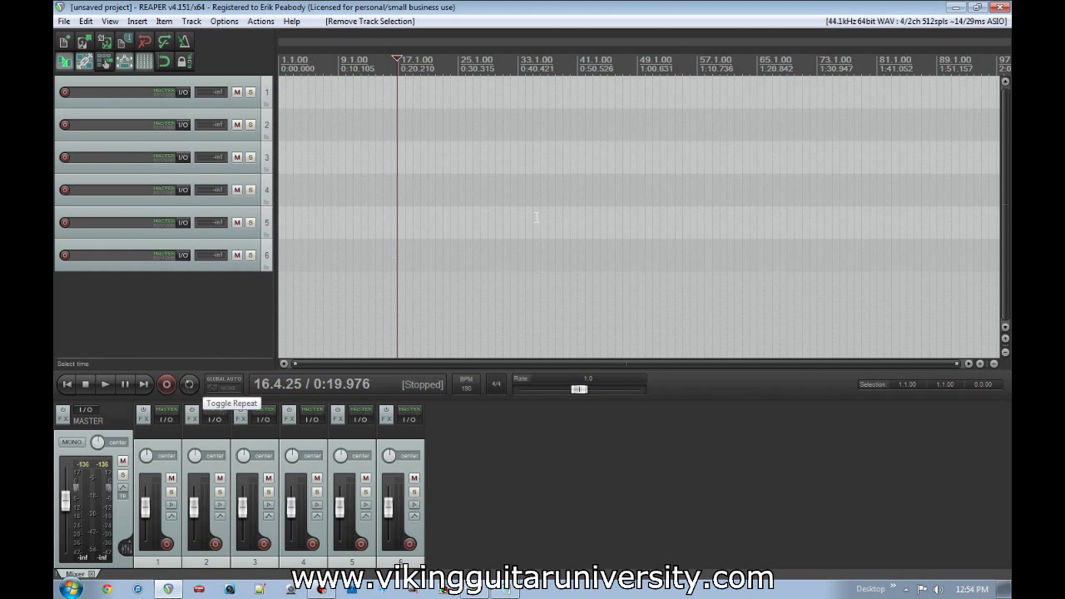
click(464, 192)
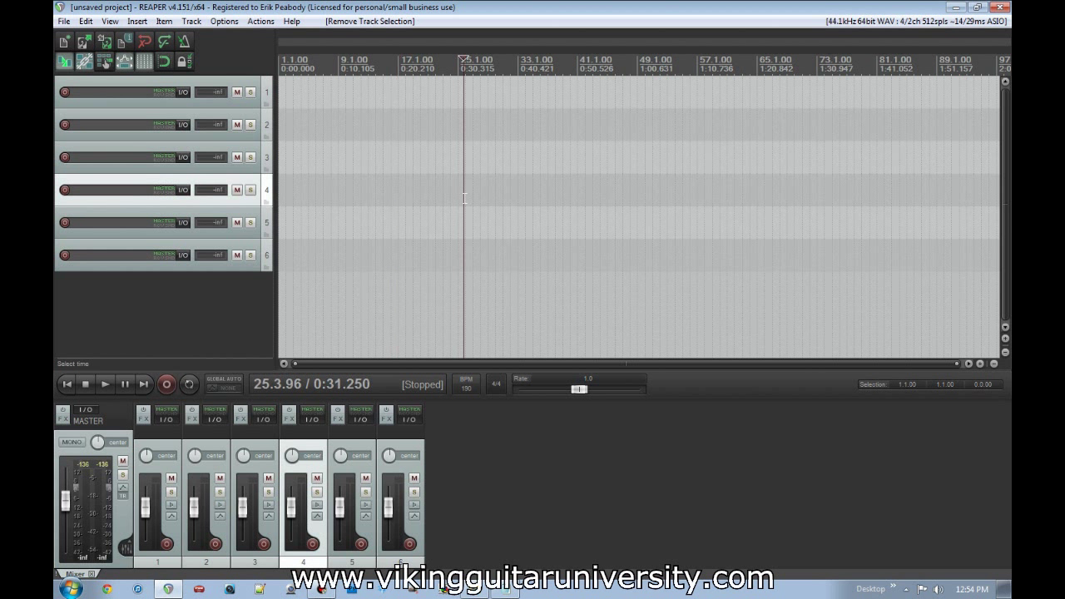
click(192, 383)
drag(352, 150, 505, 144)
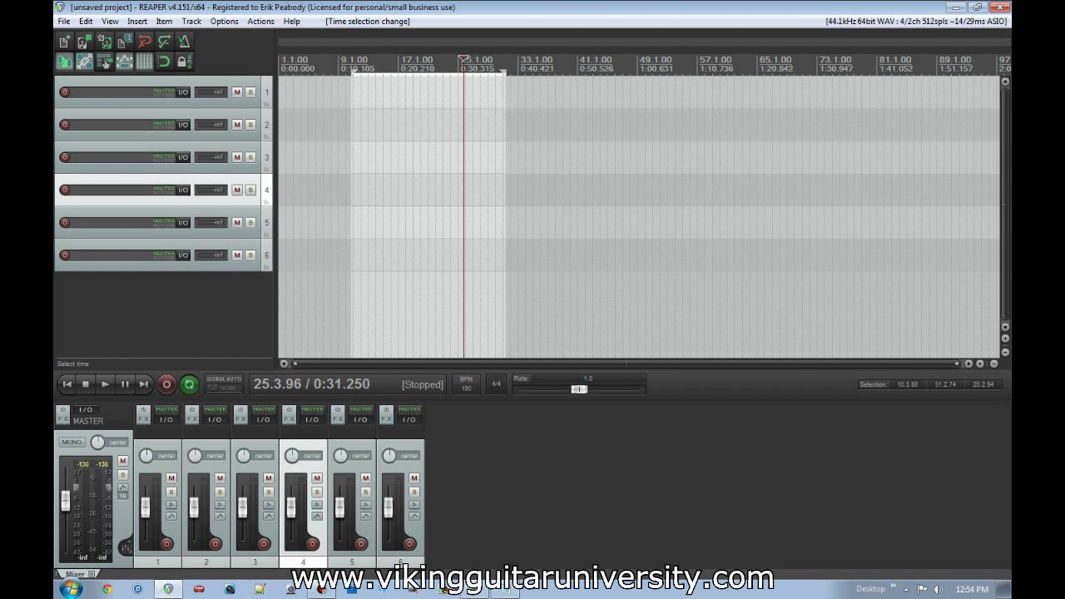
Turn off repeat and place the edit cursor at about bar 28, inside the time selection
click(190, 384)
click(425, 222)
click(594, 222)
click(768, 190)
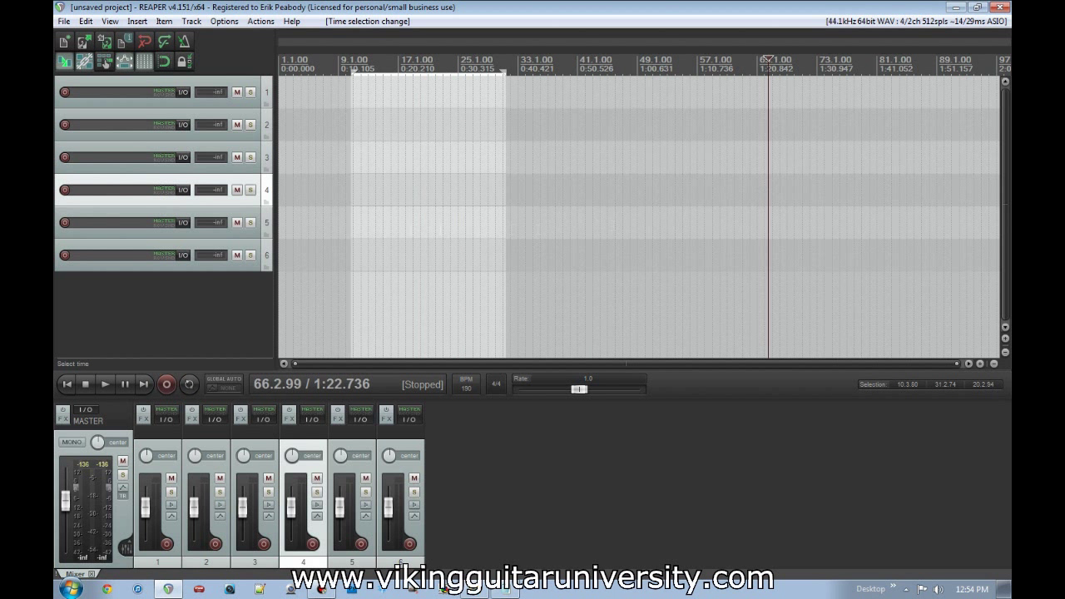
click(353, 254)
click(484, 274)
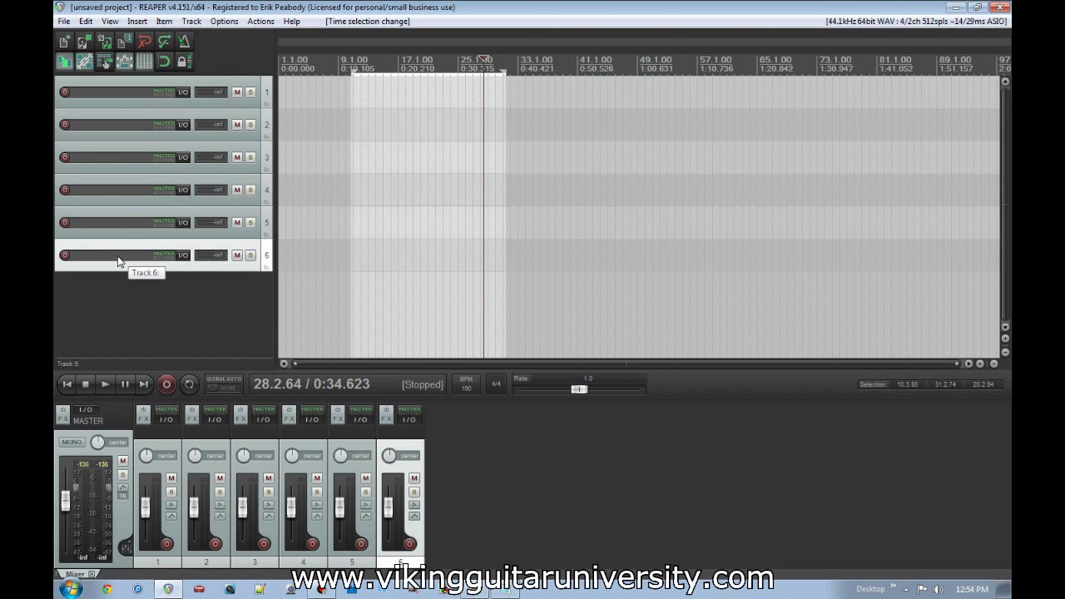
Delete all six tracks from the project
key(Delete)
click(123, 228)
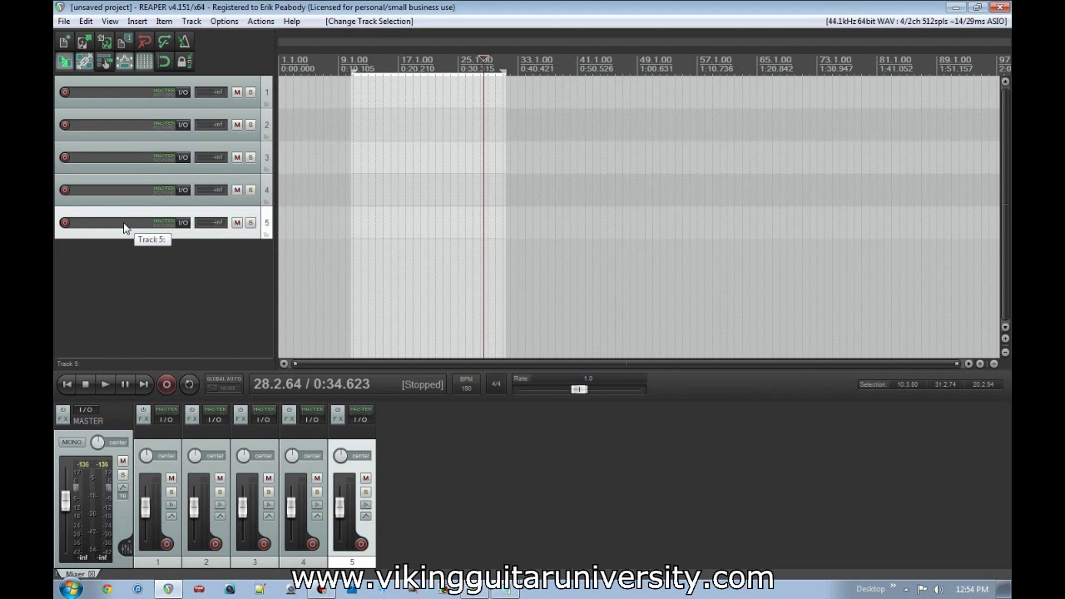
key(Delete)
key(Delete)
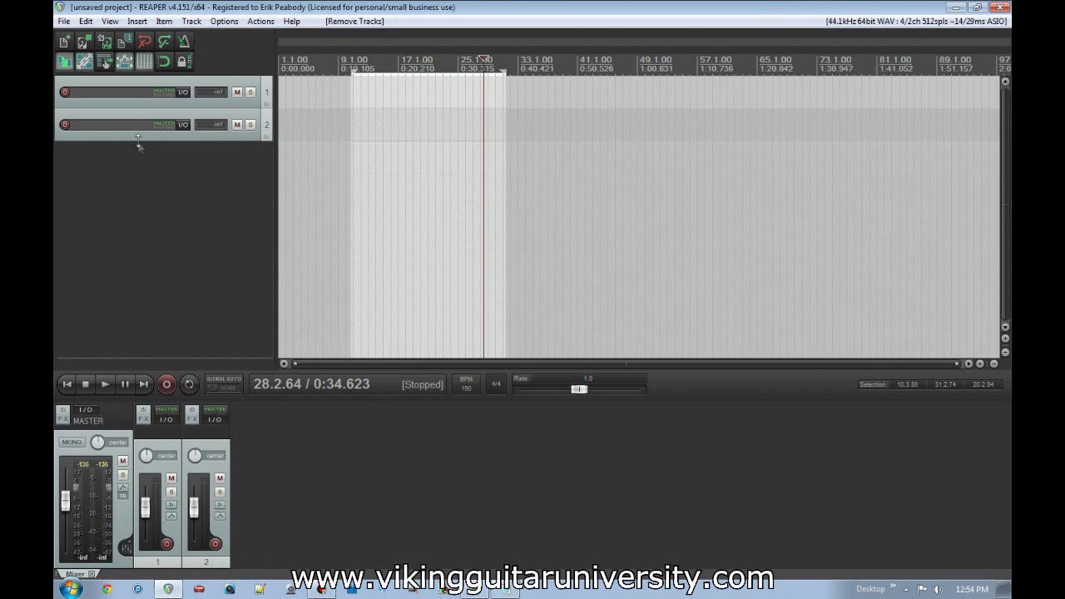
click(139, 129)
key(Delete)
click(144, 96)
key(Delete)
click(145, 104)
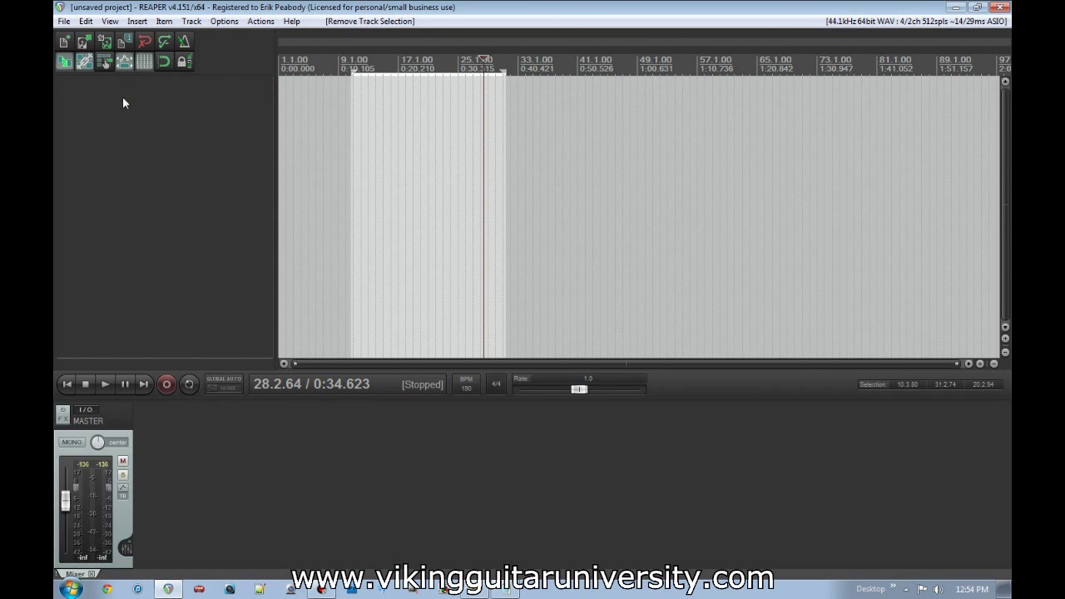
Insert one new track into the empty project
click(137, 23)
click(136, 23)
click(136, 22)
click(191, 23)
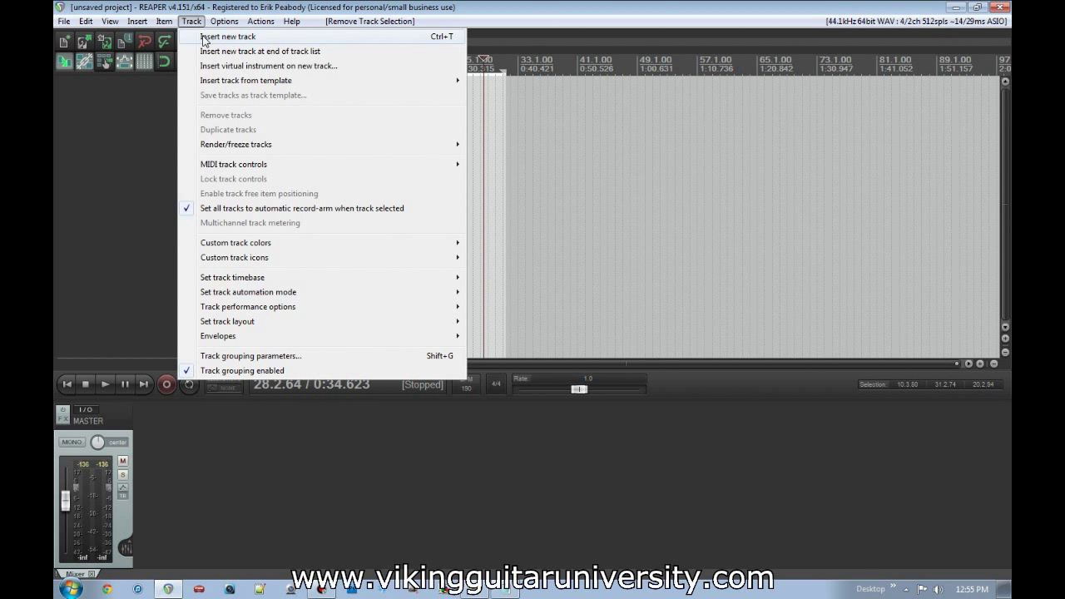
click(204, 37)
click(148, 146)
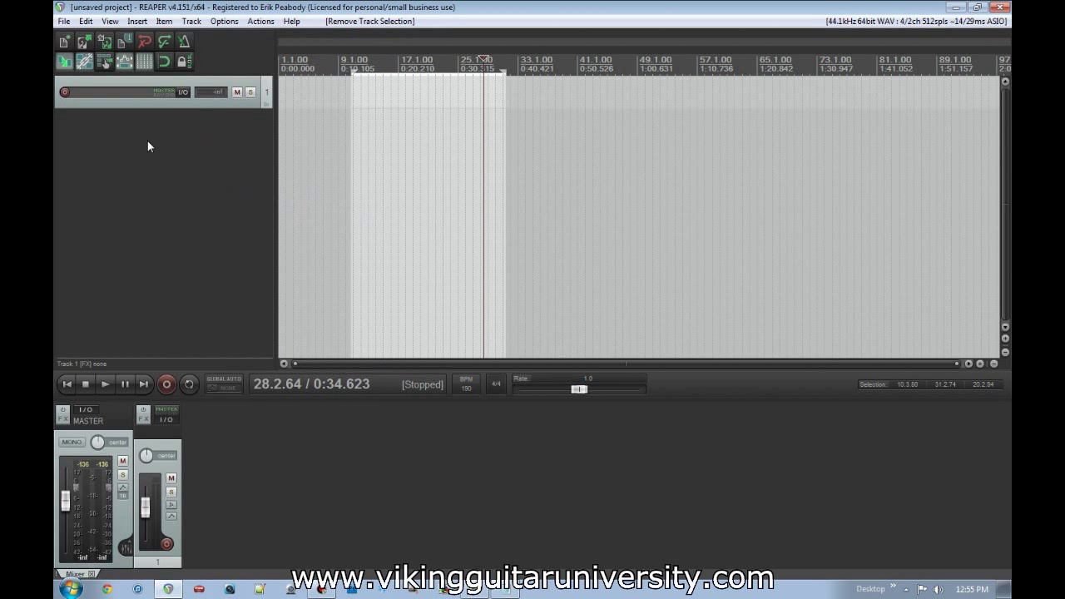
Add six more tracks below track 1 and delete tracks 2 to 7 together
double_click(147, 143)
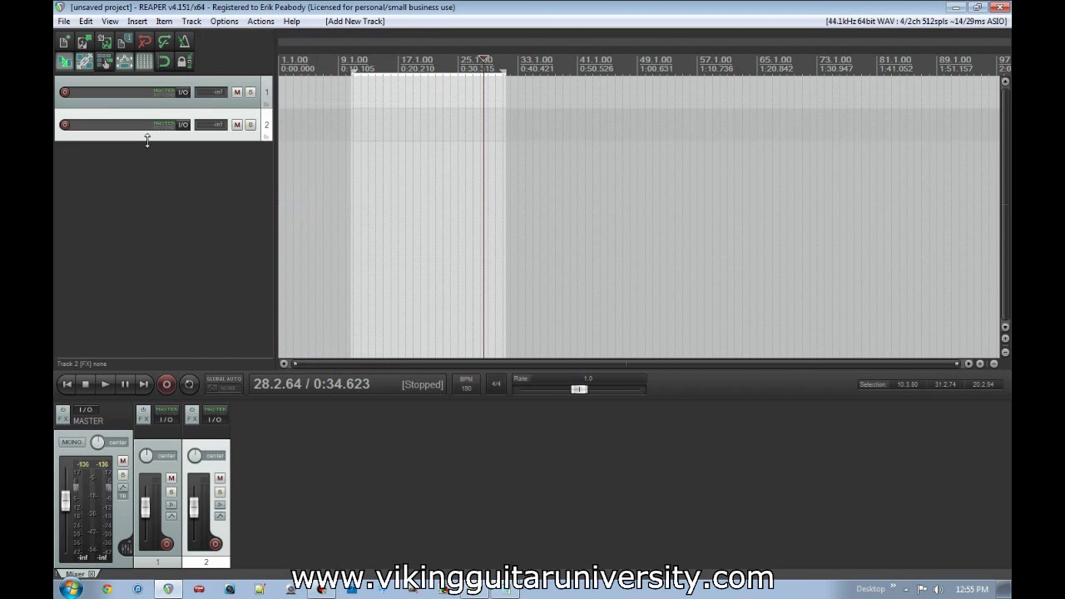
double_click(149, 168)
double_click(152, 209)
double_click(152, 238)
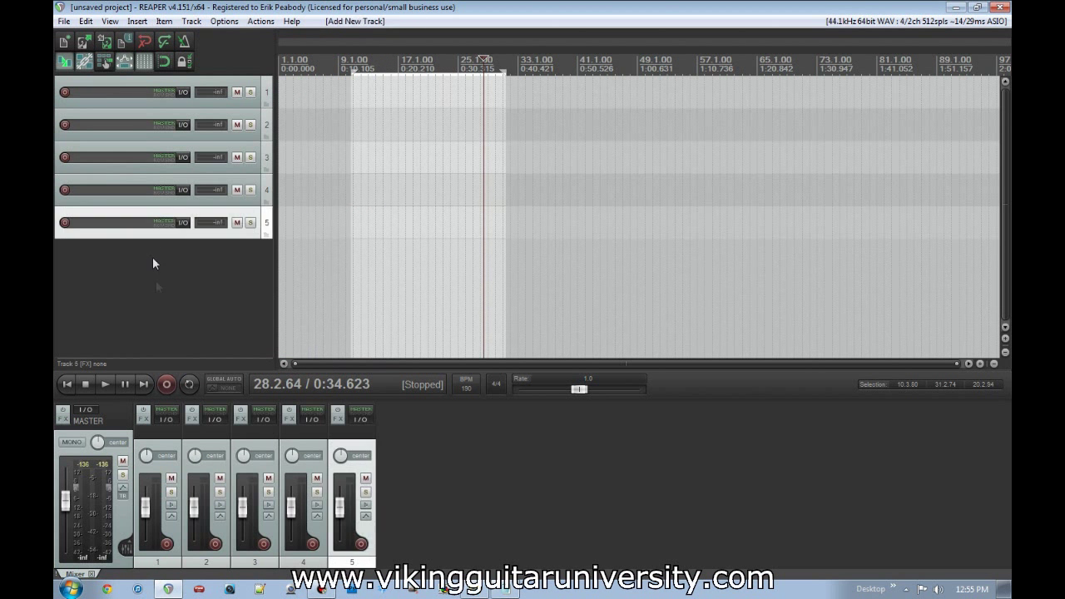
double_click(152, 252)
double_click(159, 310)
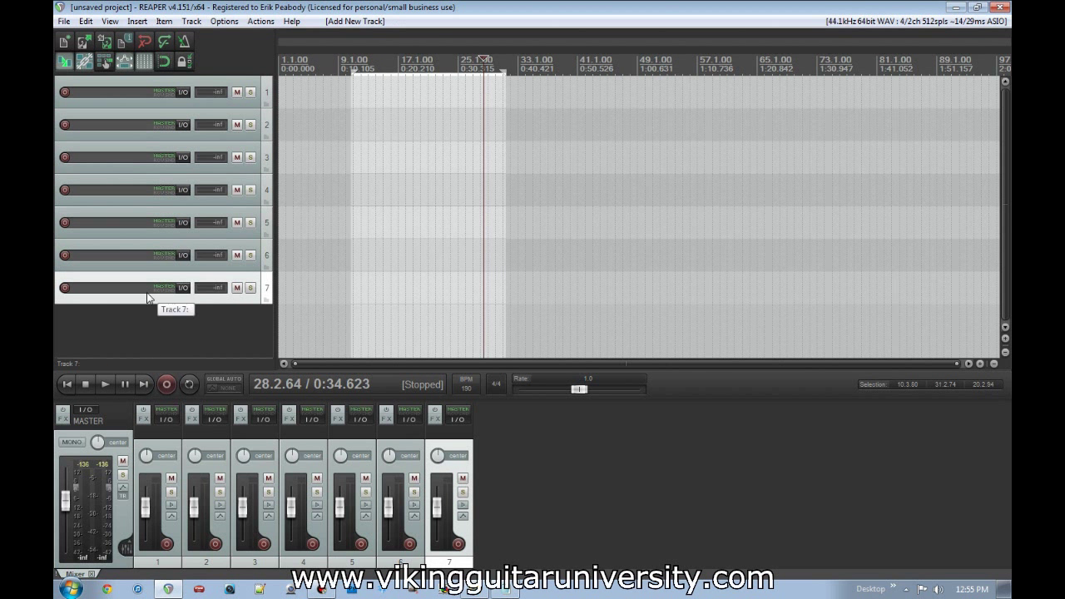
shift+click(137, 125)
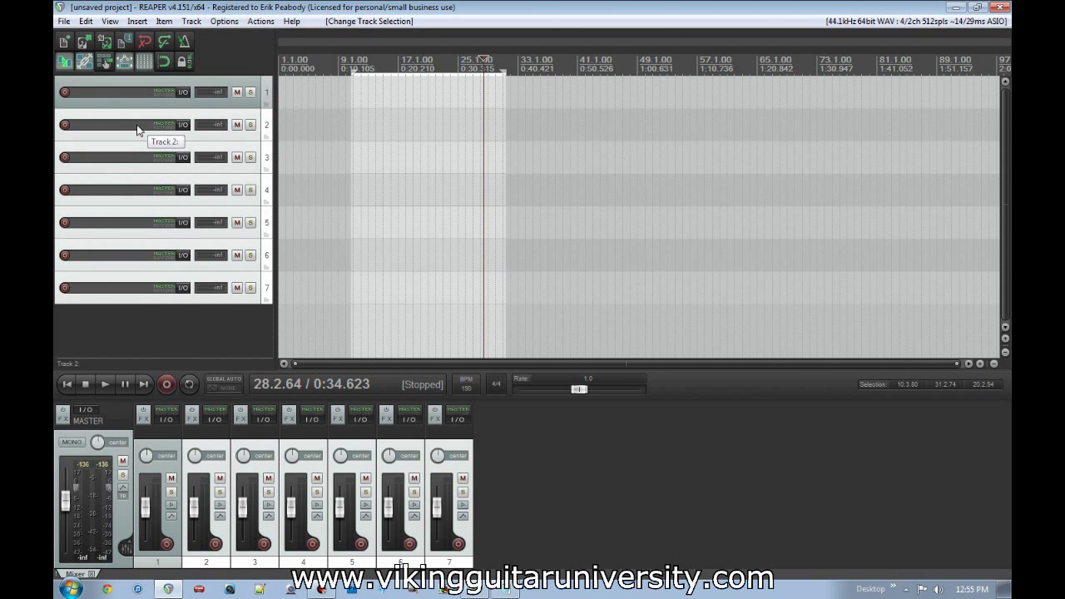
key(Delete)
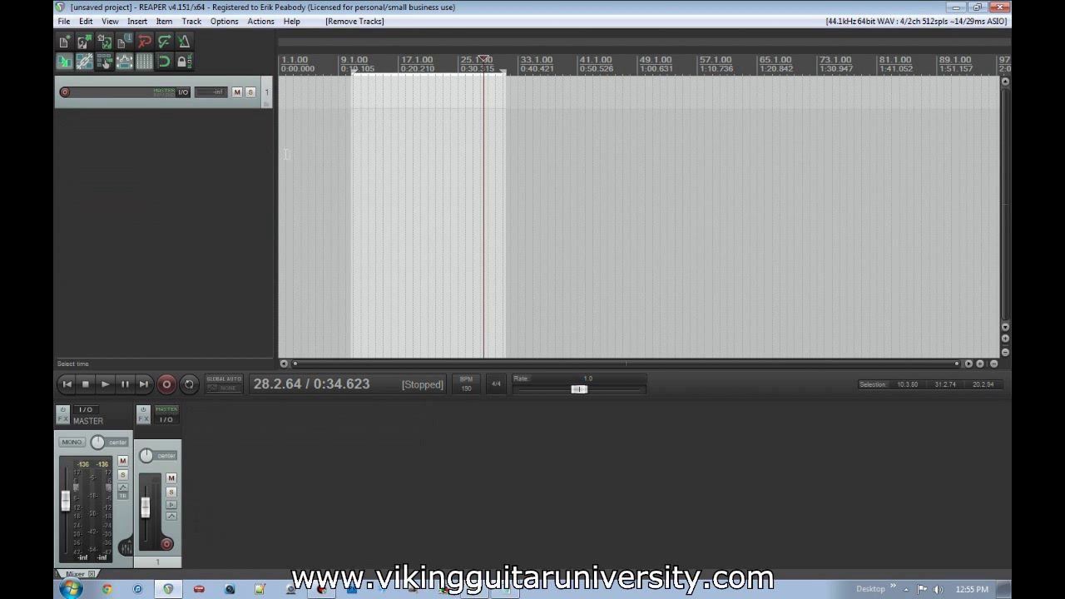
Enlarge track 1's control panel in width and height and name the track "First track"
drag(276, 165, 420, 158)
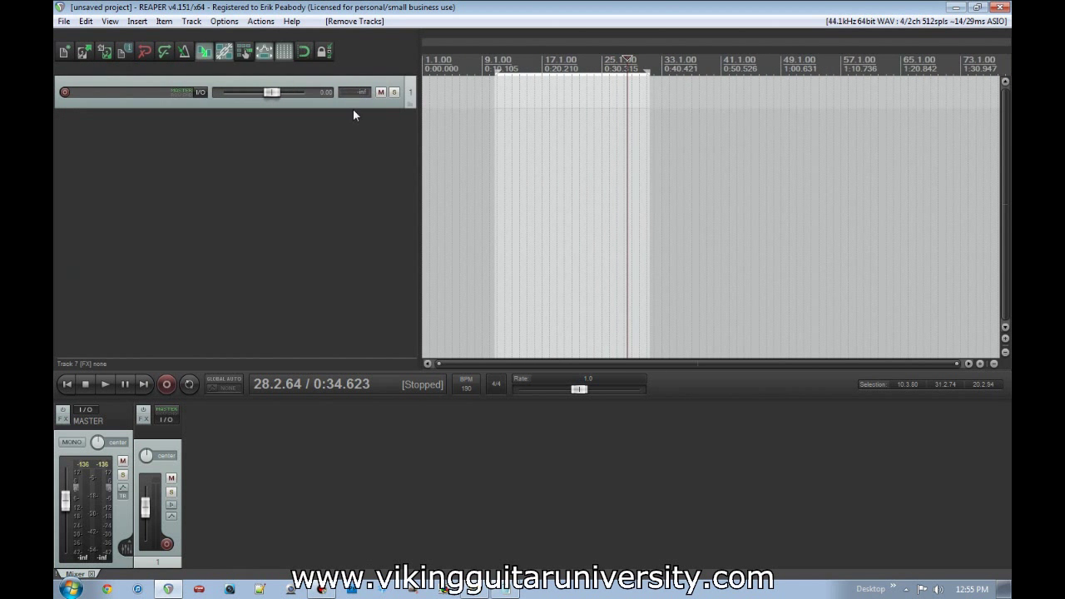
drag(354, 108, 354, 135)
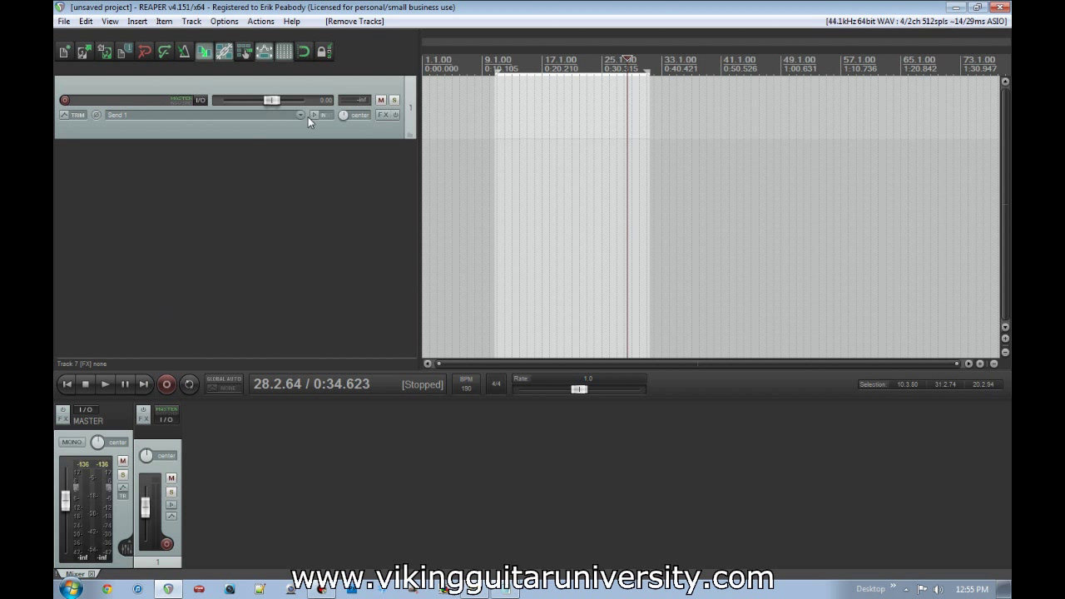
click(113, 103)
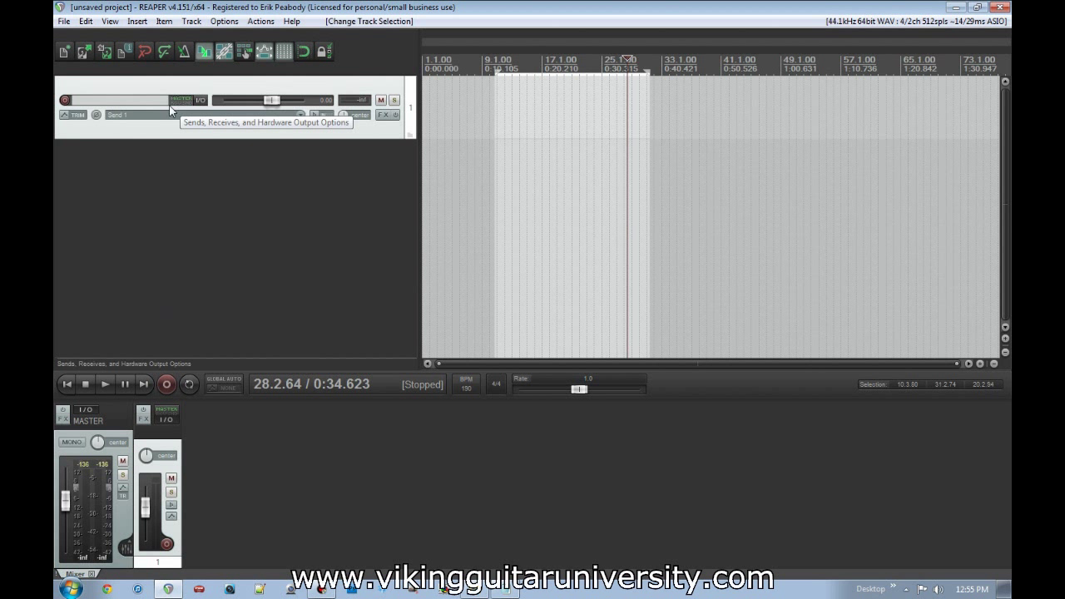
text(First track)
key(Return)
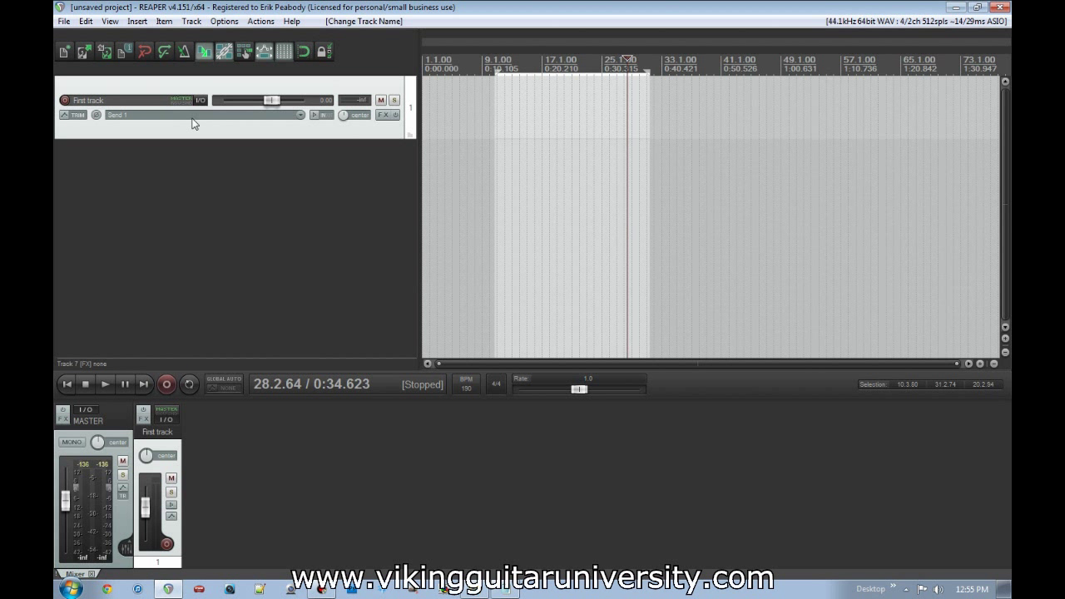
Review the routing options of "First track", including its sends, receives and hardware outputs, and close them
click(201, 101)
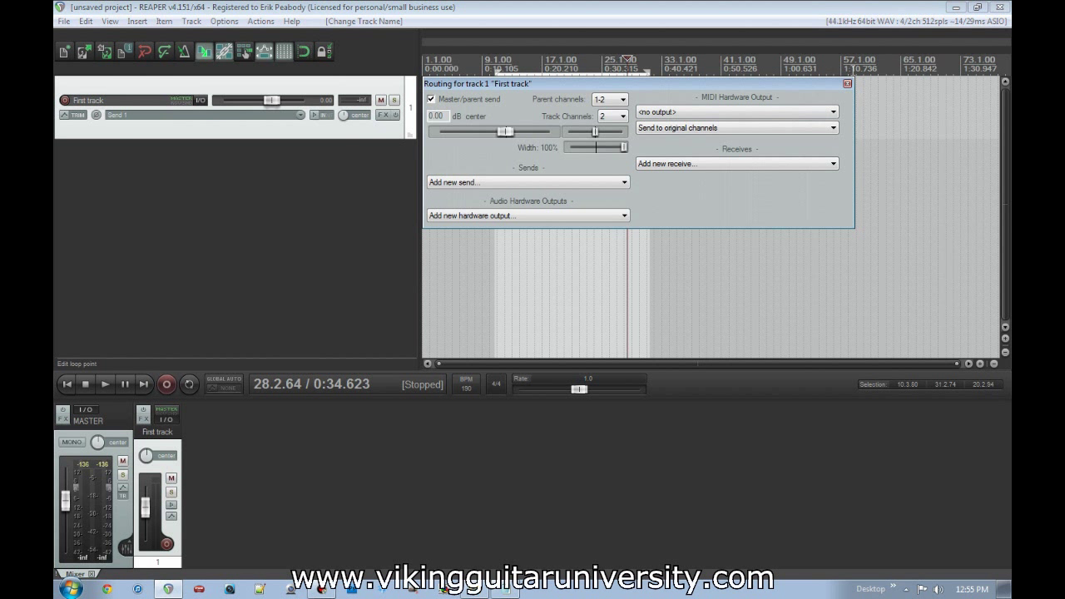
click(847, 84)
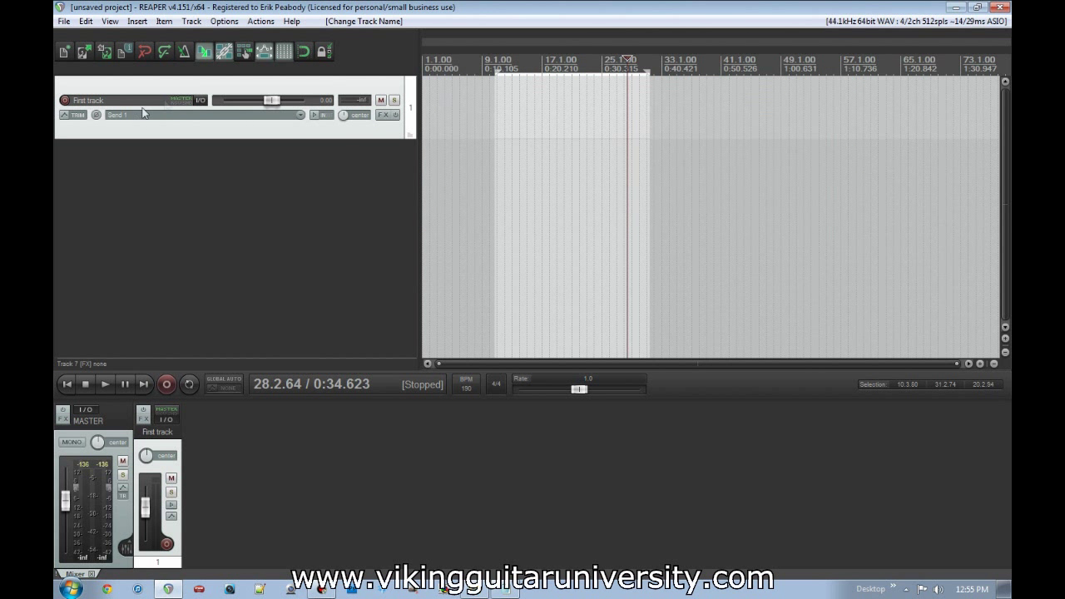
mouse_move(276, 103)
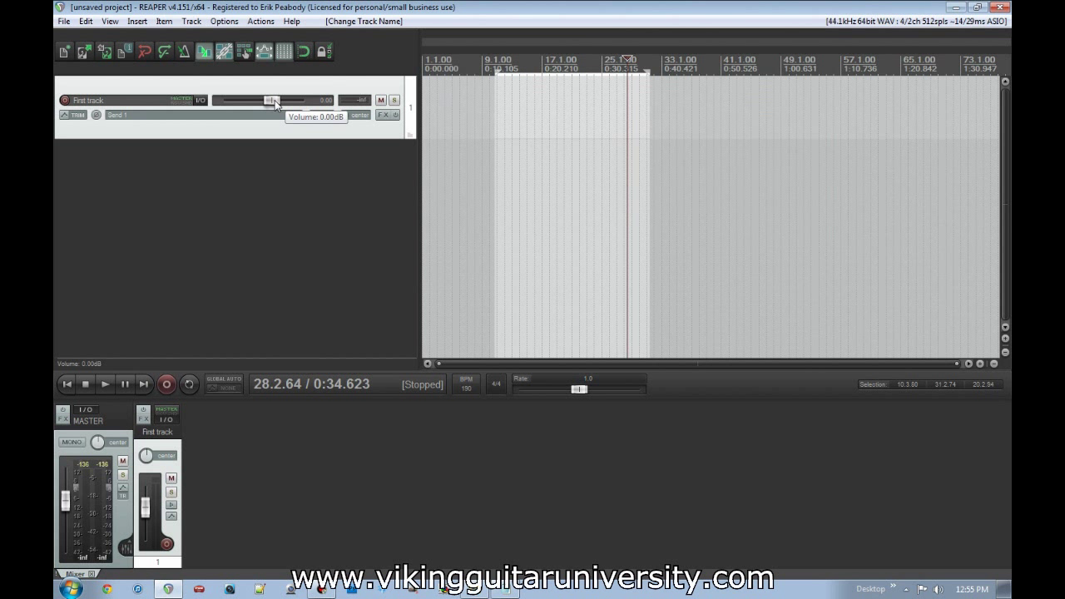
Try panning "First track" to about 82% right and lowering its volume, and reset both to center and 0.00 dB
mouse_move(343, 117)
mouse_down()
mouse_move(341, 135)
mouse_move(343, 123)
mouse_up()
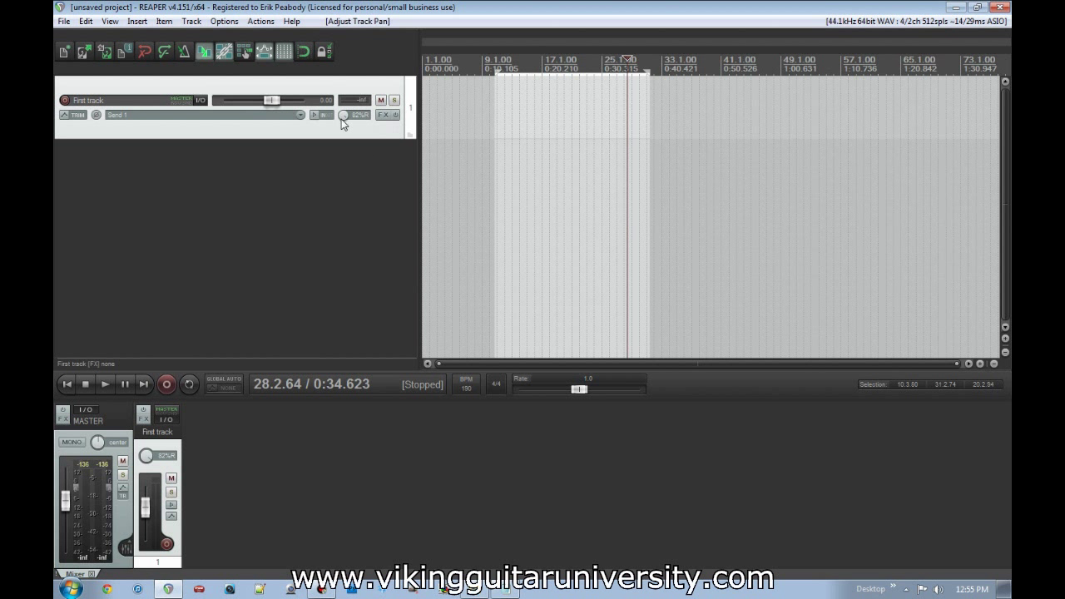
double_click(345, 116)
drag(268, 101, 246, 101)
double_click(246, 101)
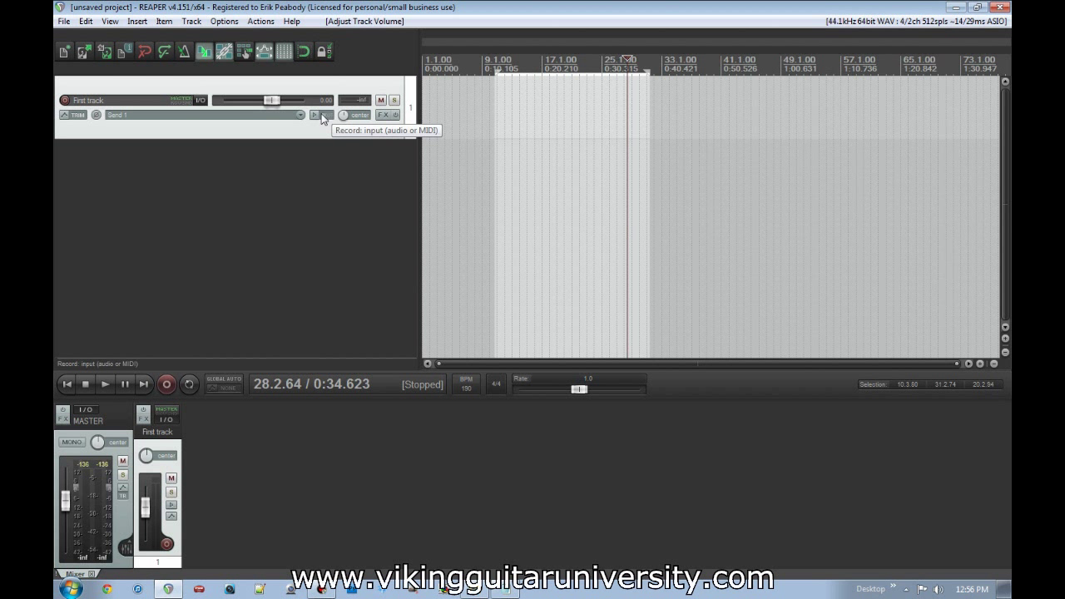
Review the automation mode and available envelopes of "First track" and close them
click(72, 114)
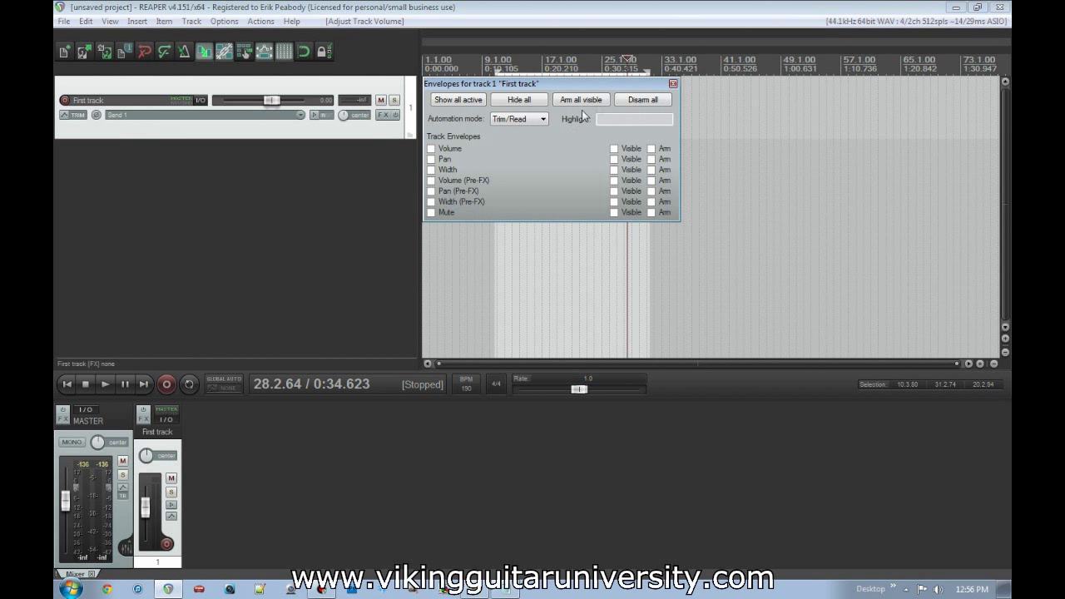
drag(654, 86, 340, 179)
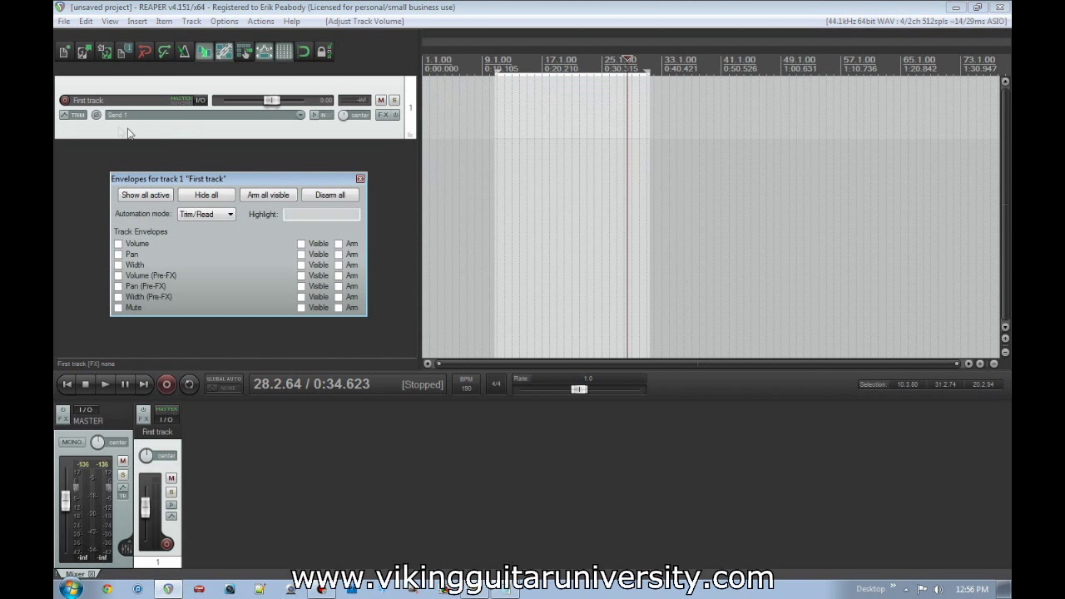
click(361, 179)
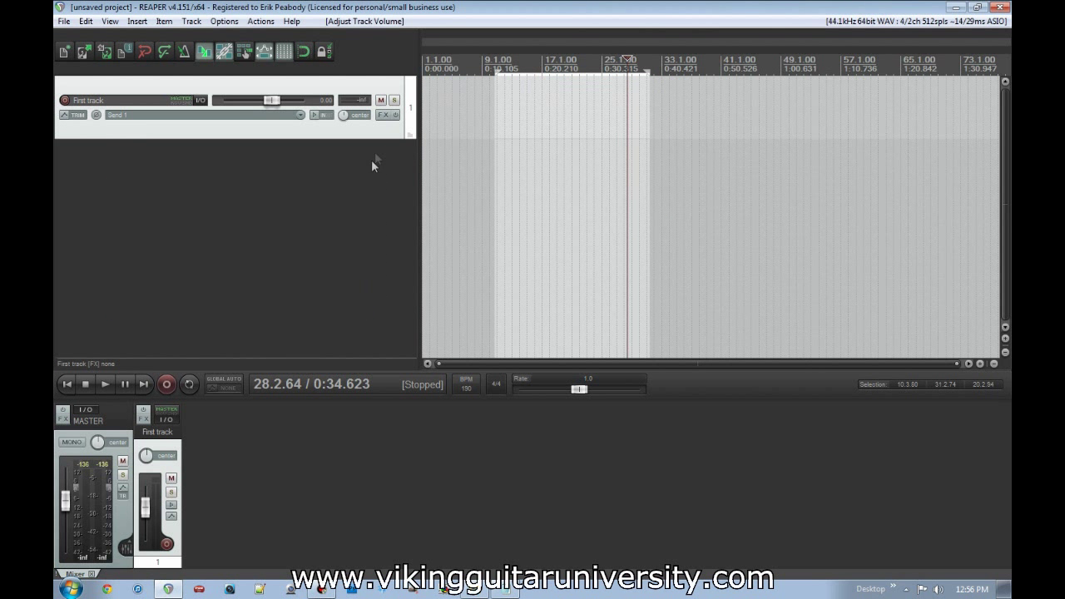
Browse the Favorites plug-ins available for "First track" and close the effects windows without adding one
click(391, 116)
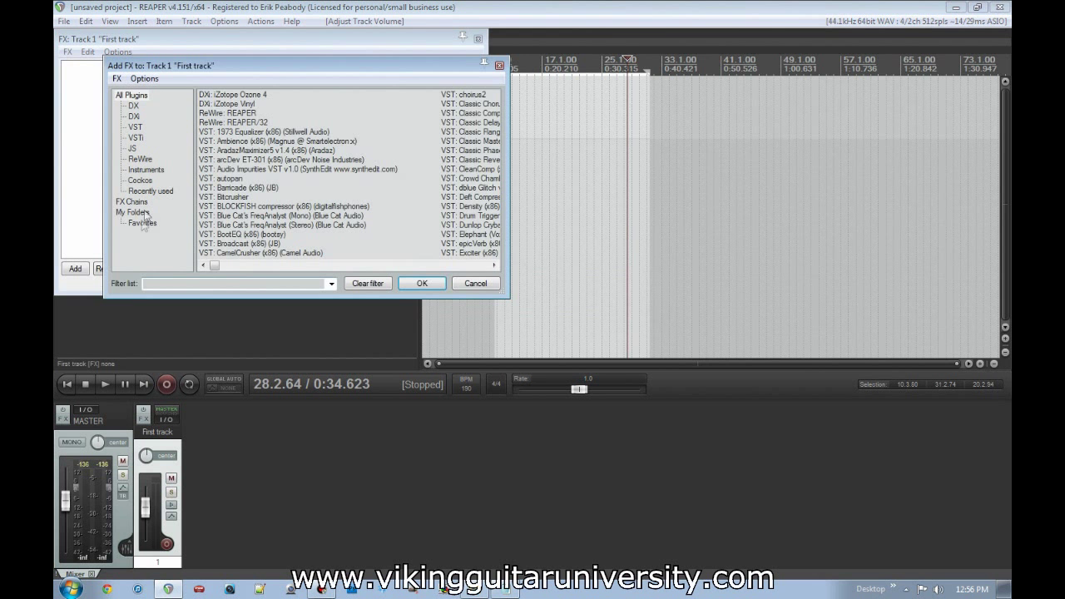
click(142, 223)
click(500, 65)
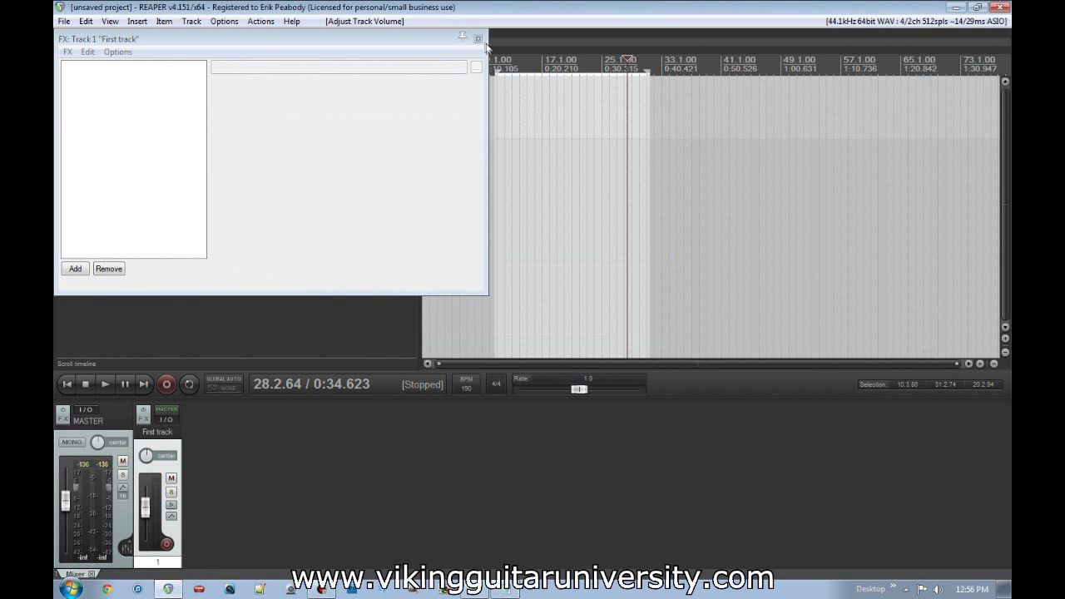
click(478, 39)
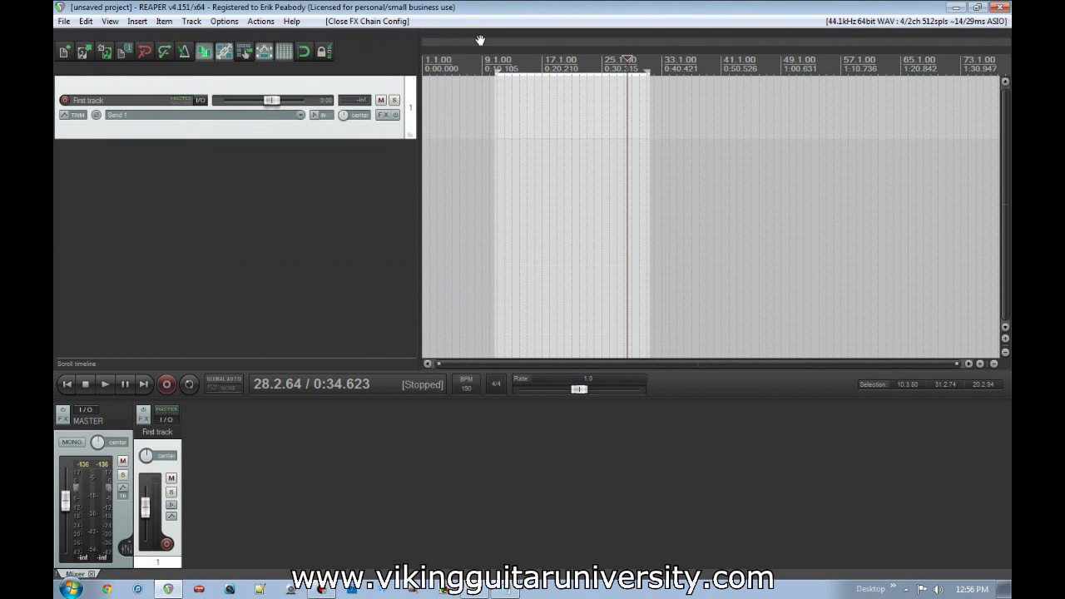
Add ReaEQ and Classic Reverb to the effects chain of "First track" and disable the track's effects
click(391, 116)
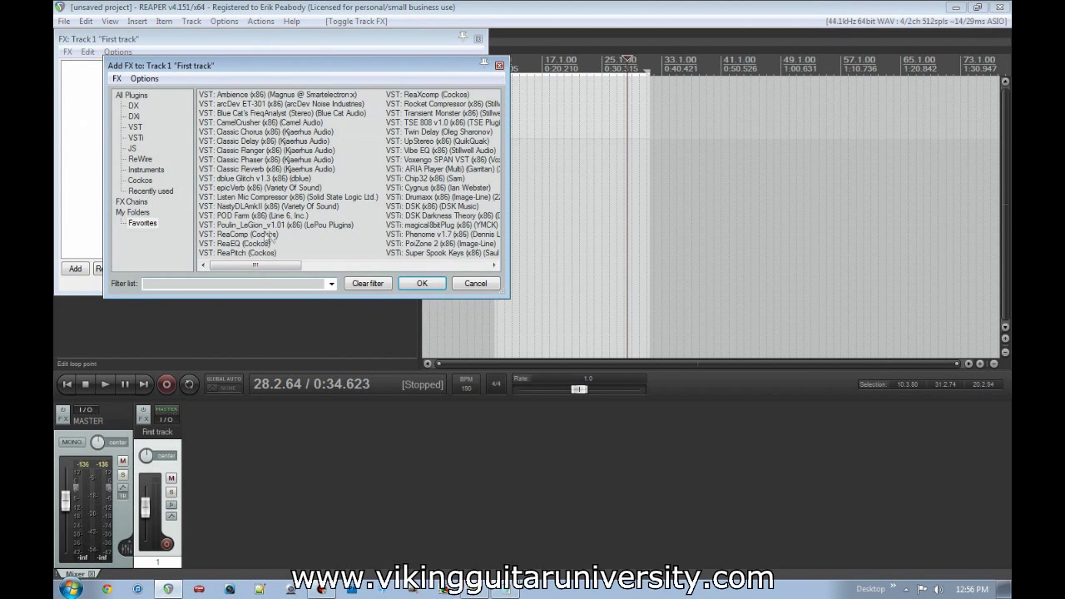
click(141, 223)
double_click(231, 243)
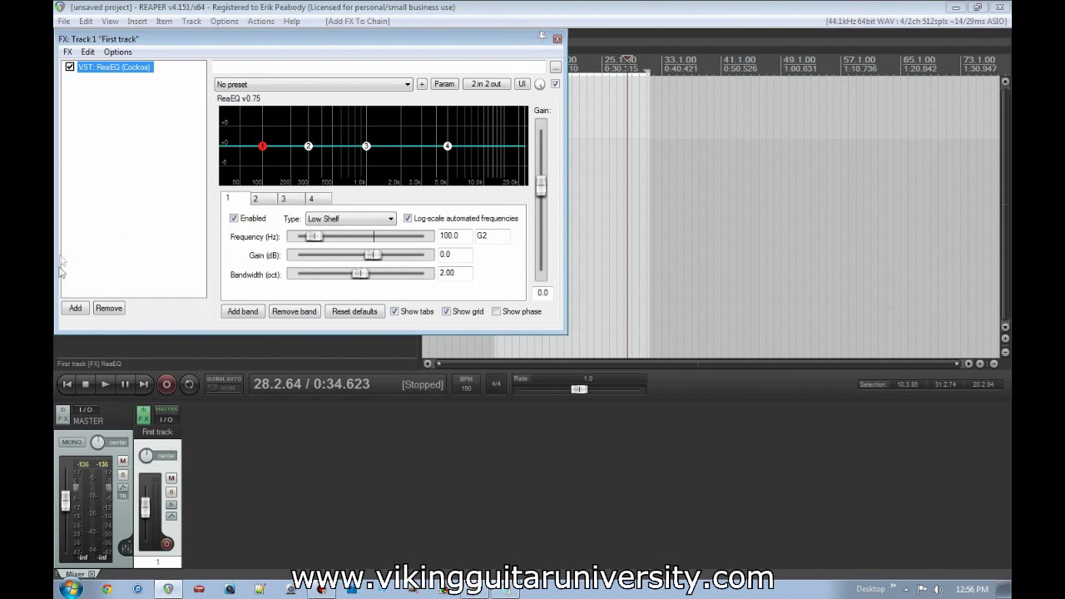
click(75, 308)
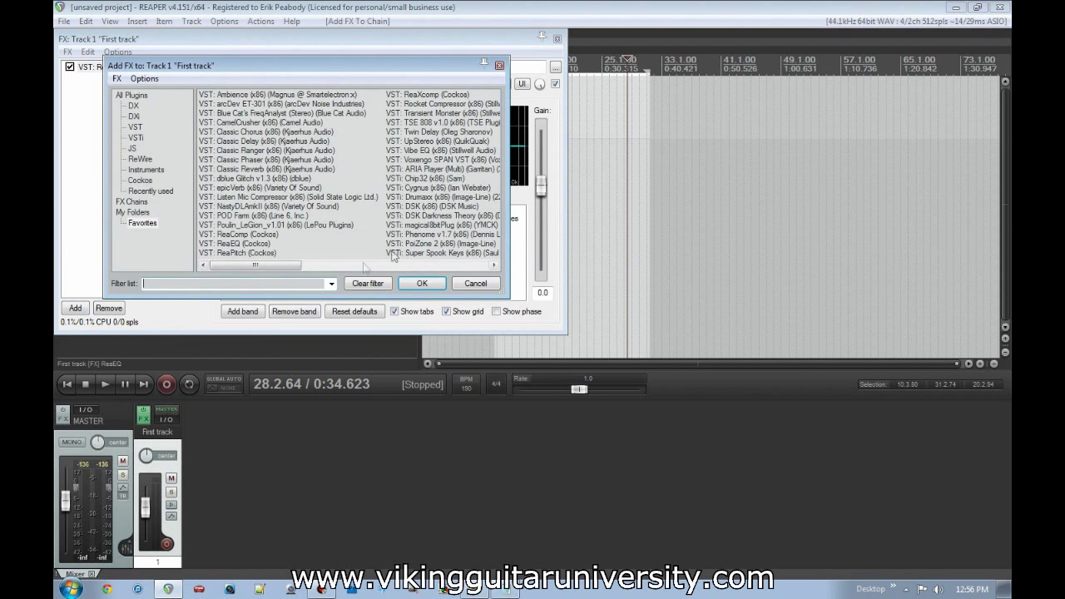
double_click(251, 169)
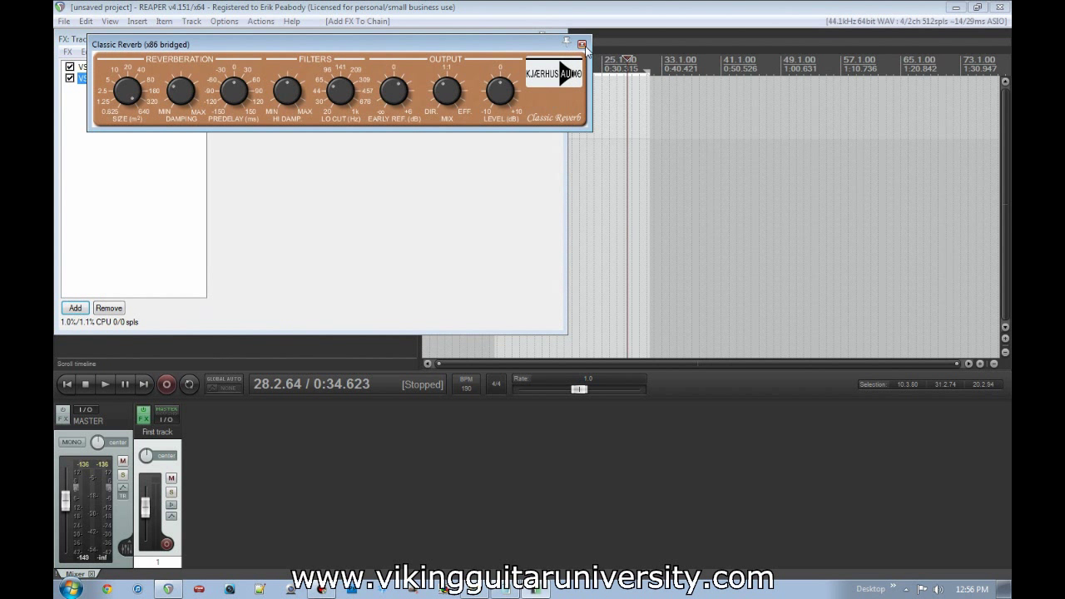
click(582, 44)
click(560, 39)
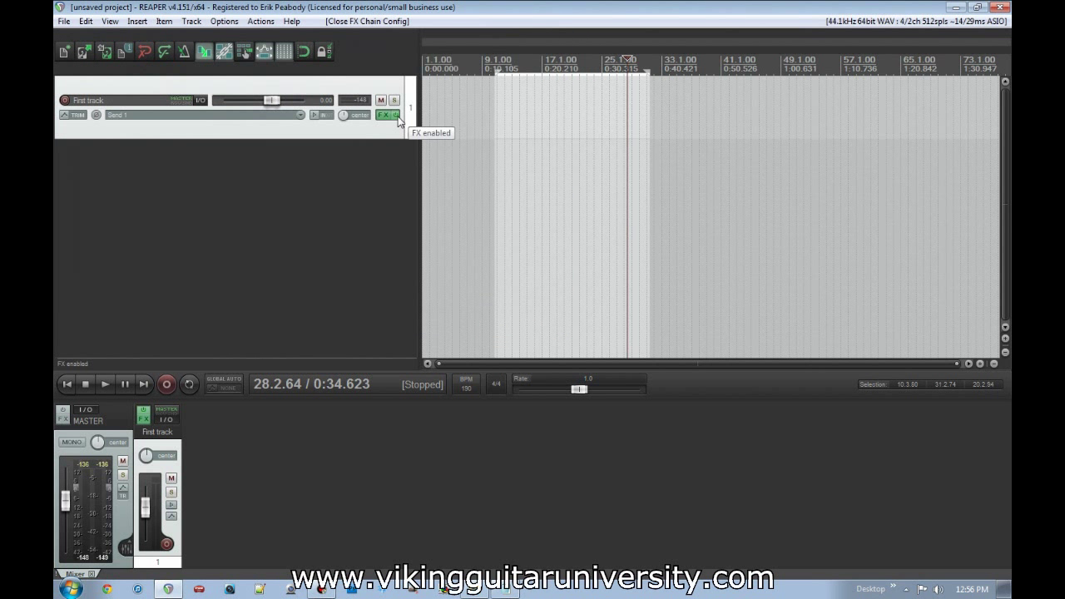
click(398, 117)
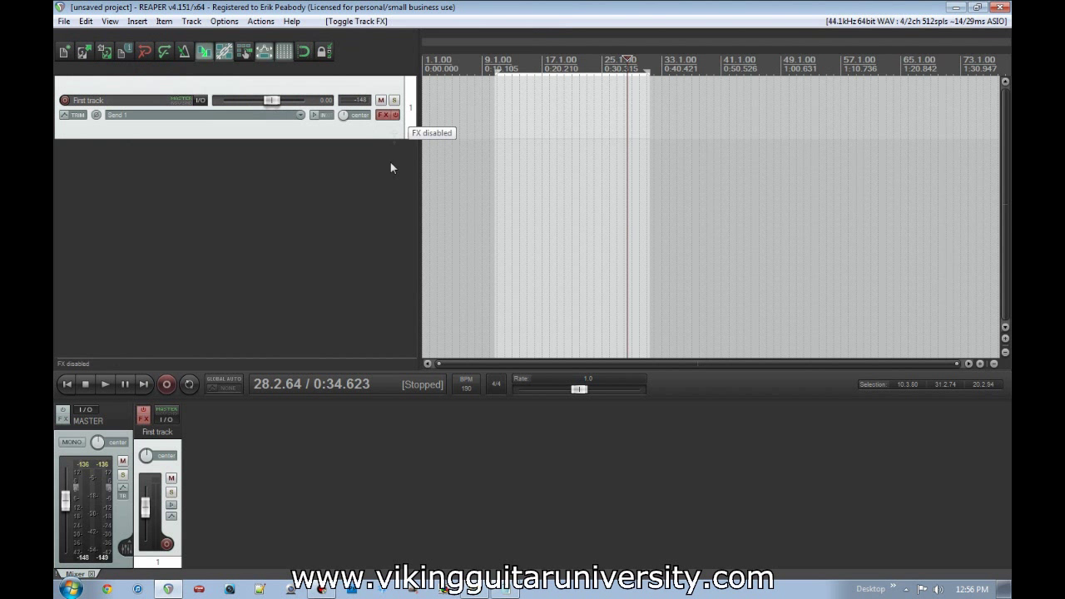
Add three new tracks below "First track" and return the edit cursor to the project start
click(282, 211)
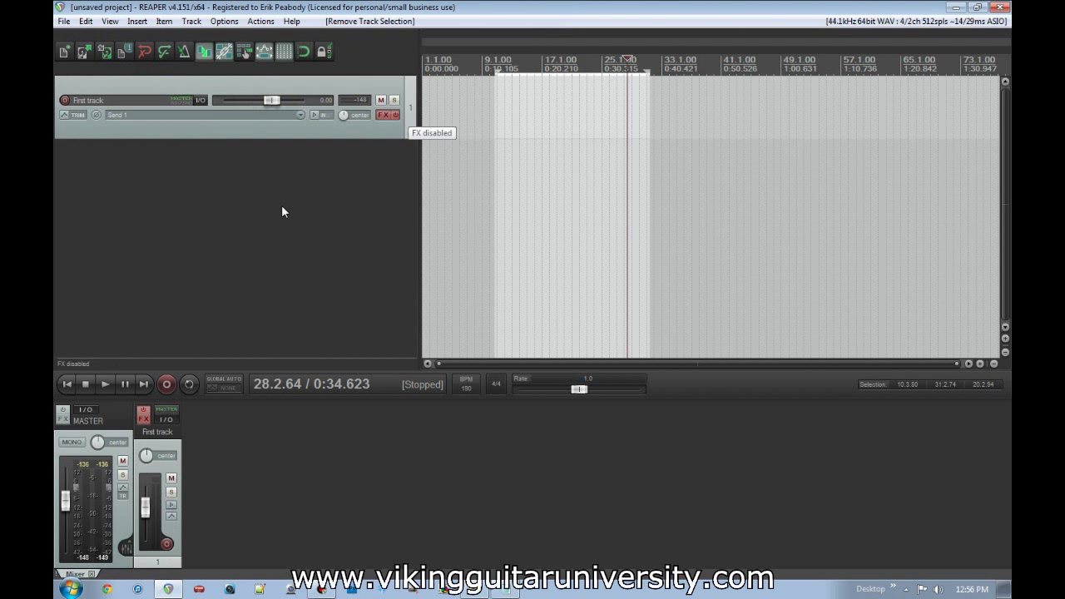
double_click(164, 178)
double_click(243, 233)
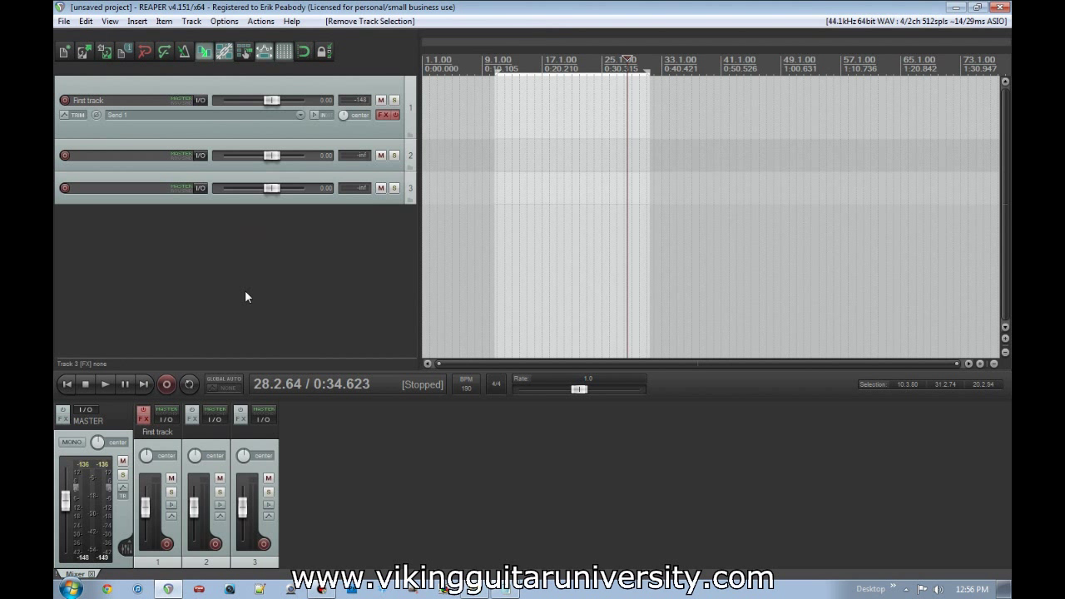
double_click(233, 288)
key(Home)
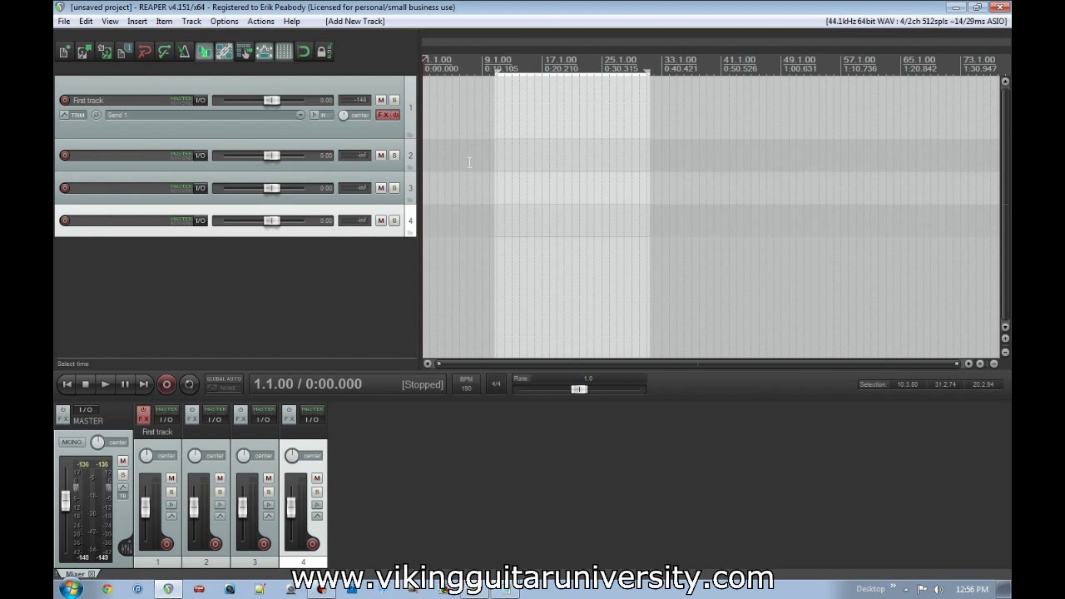